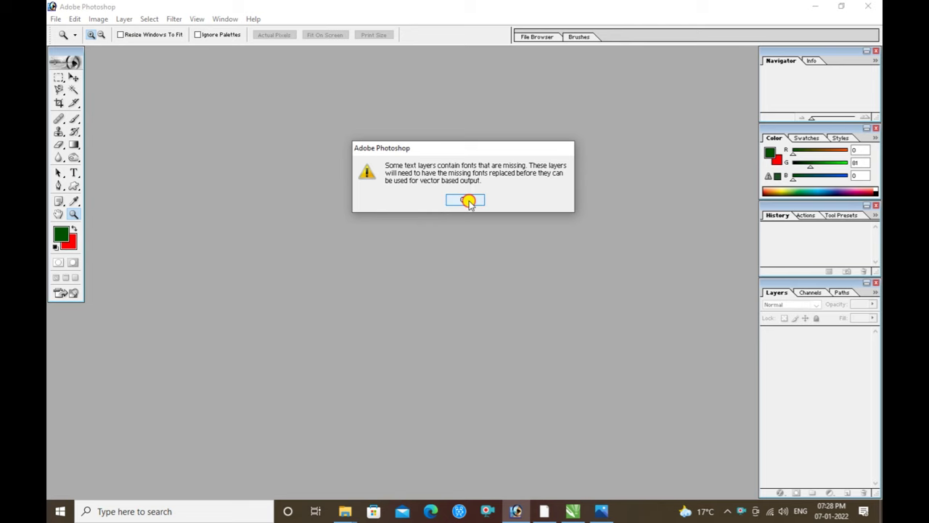
# Step: Maximize the 1.psd document and examine the upper part of the poster at close range without the palettes
pyautogui.click(438, 57)
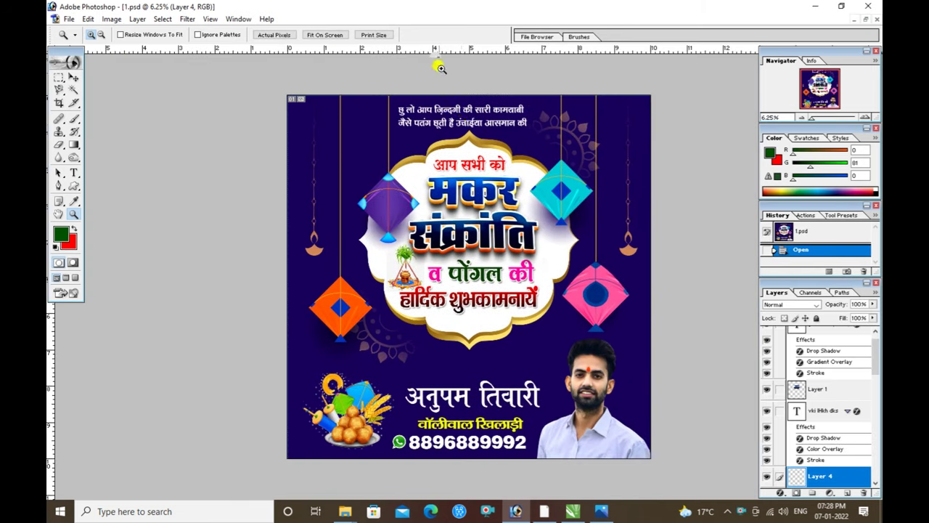
pyautogui.moveTo(253, 90); pyautogui.dragTo(681, 155)
pyautogui.press('Tab')
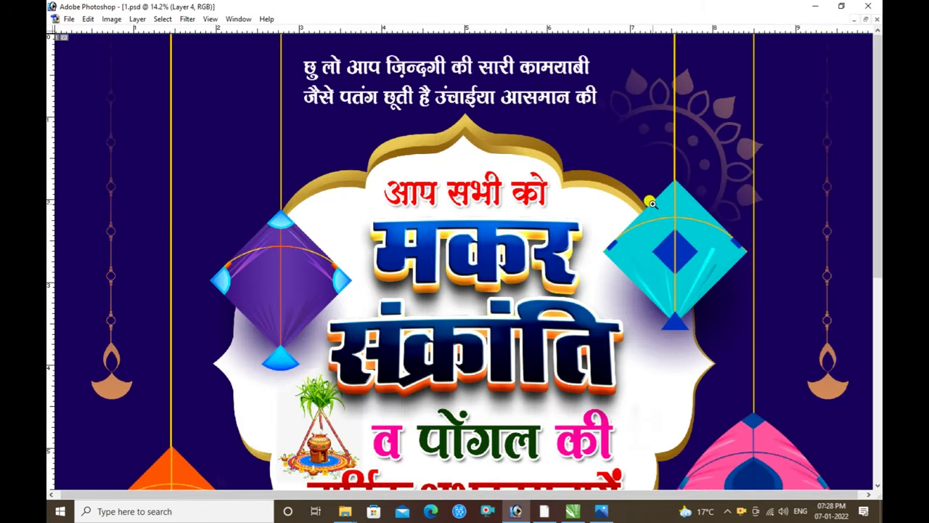
pyautogui.rightClick(509, 113)
pyautogui.click(548, 136)
pyautogui.moveTo(549, 141); pyautogui.dragTo(626, 365)
pyautogui.moveTo(423, 157); pyautogui.dragTo(548, 330)
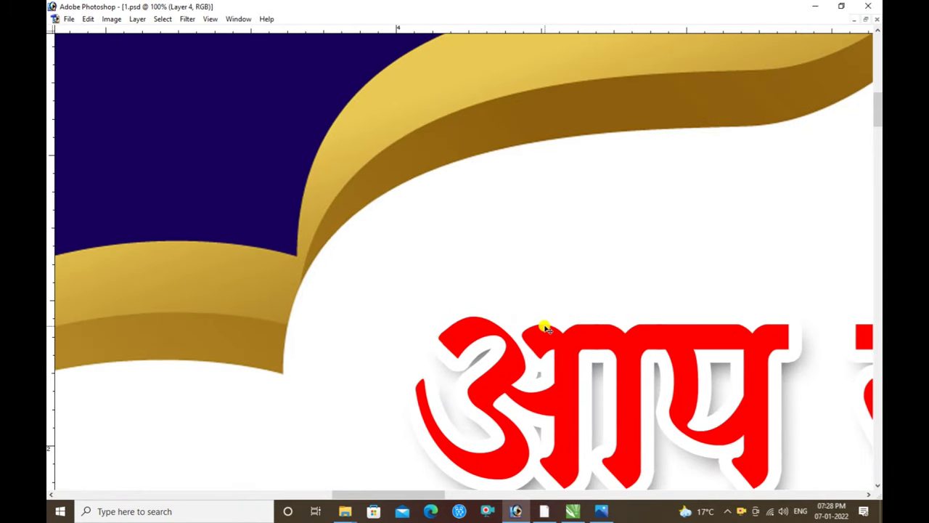
pyautogui.hotkey('ctrl', '0')
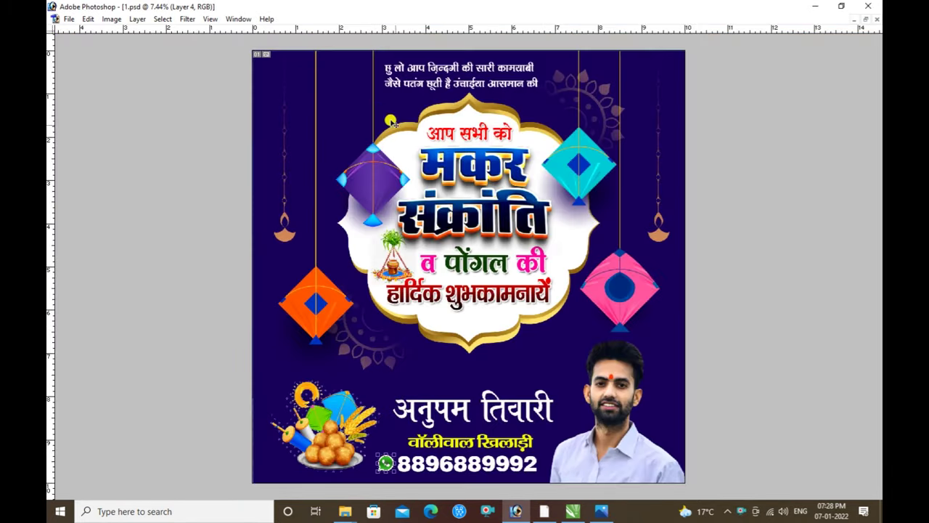
pyautogui.scroll(5, 368, 90)
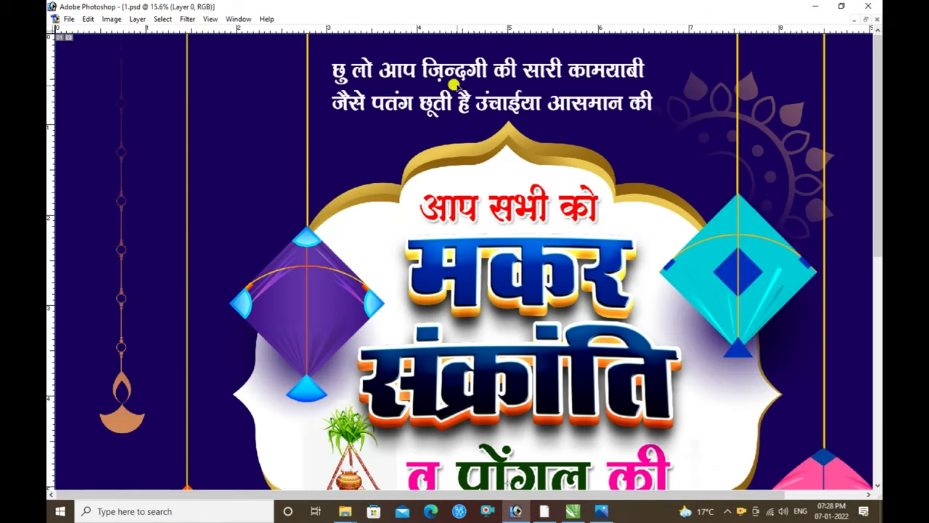
# Step: Try replacing the two-line Hindi verse above the ornamental frame with new text and undo the replacement
pyautogui.press('Tab')
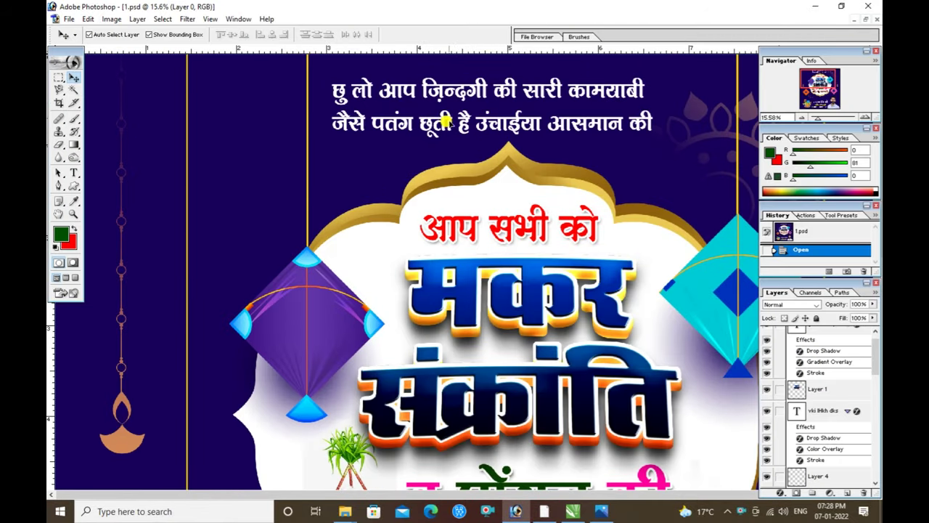
pyautogui.press('t')
pyautogui.click(441, 89)
pyautogui.hotkey('ctrl', 'a')
pyautogui.write('gSd')
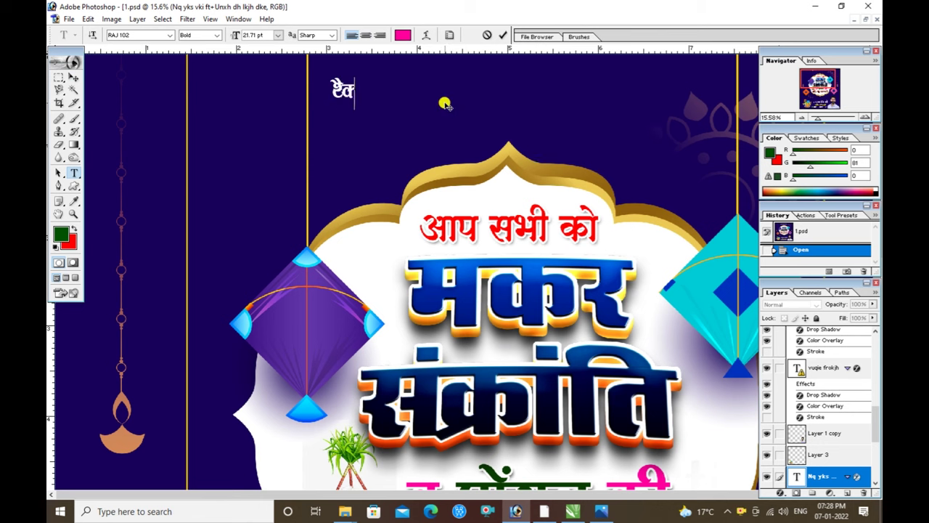
pyautogui.hotkey('ctrl', 'z')
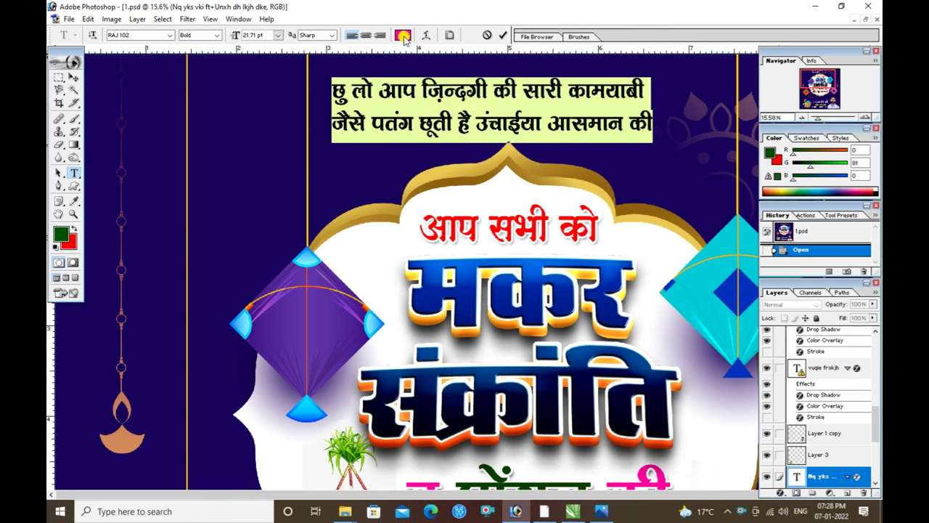
# Step: Set the text colour of the two-line verse above the frame to a very dark purple and commit the edit
pyautogui.click(403, 36)
pyautogui.click(207, 160)
pyautogui.click(349, 82)
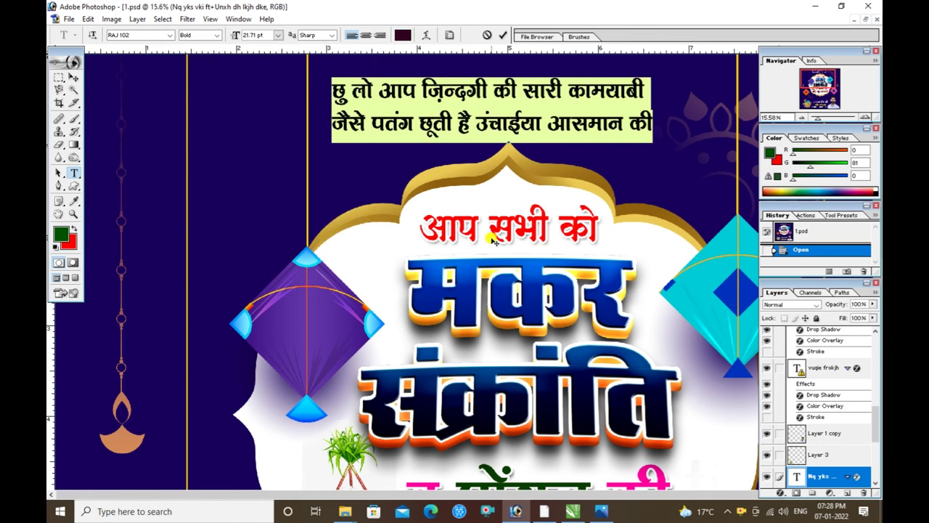
pyautogui.hotkey('ctrl', 'Return')
# Step: Select the sugarcane-and-pot graphic inside the frame, and try moving the पोंगल line beside it, undoing the move
pyautogui.hotkey('ctrl', '0')
pyautogui.press('z')
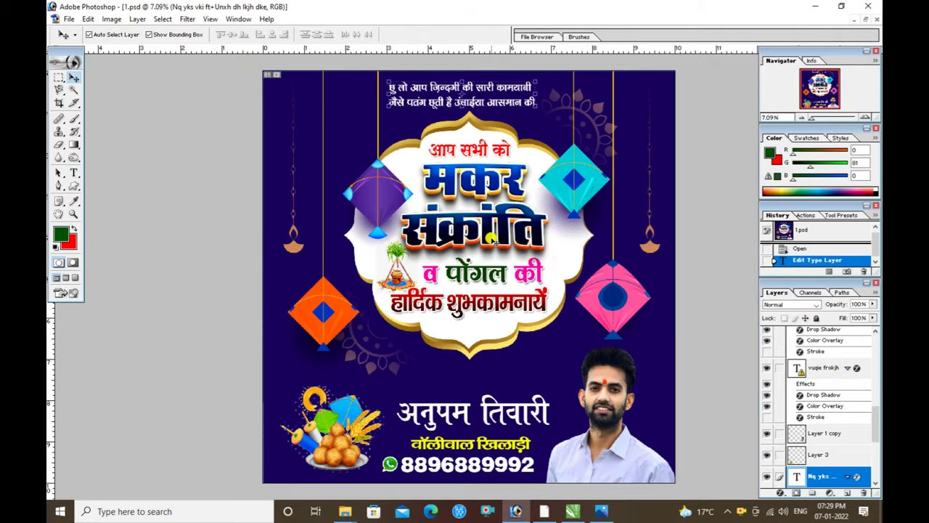
pyautogui.moveTo(364, 122); pyautogui.dragTo(572, 195)
pyautogui.press('v')
pyautogui.moveTo(450, 357); pyautogui.dragTo(413, 67)
pyautogui.scroll(-4, 442, 310)
pyautogui.hscroll(-2, 442, 310)
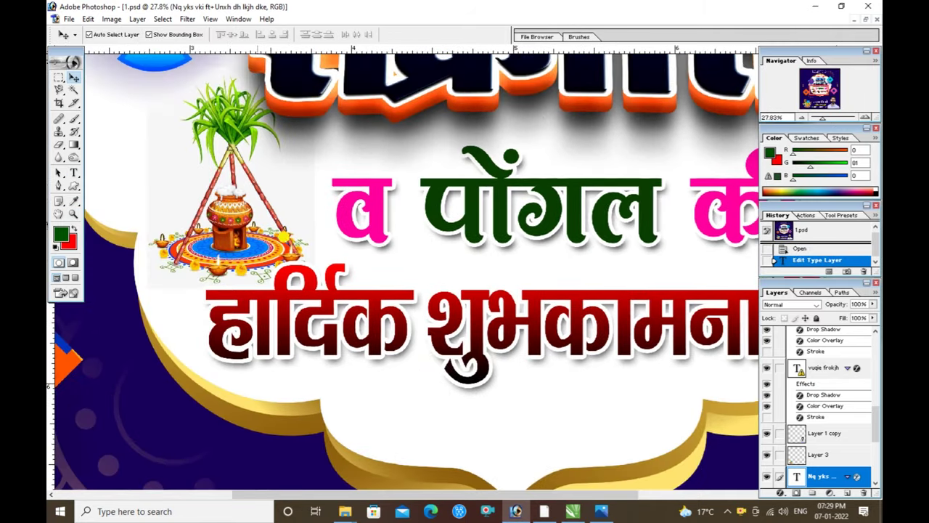
pyautogui.click(218, 134)
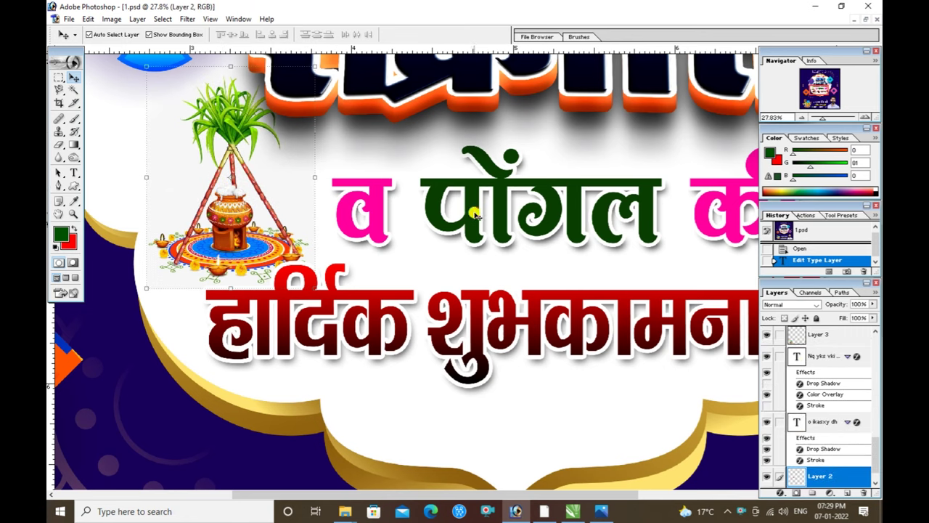
pyautogui.moveTo(506, 249); pyautogui.dragTo(488, 276)
pyautogui.hotkey('ctrl', 'z')
pyautogui.hotkey('ctrl', '0')
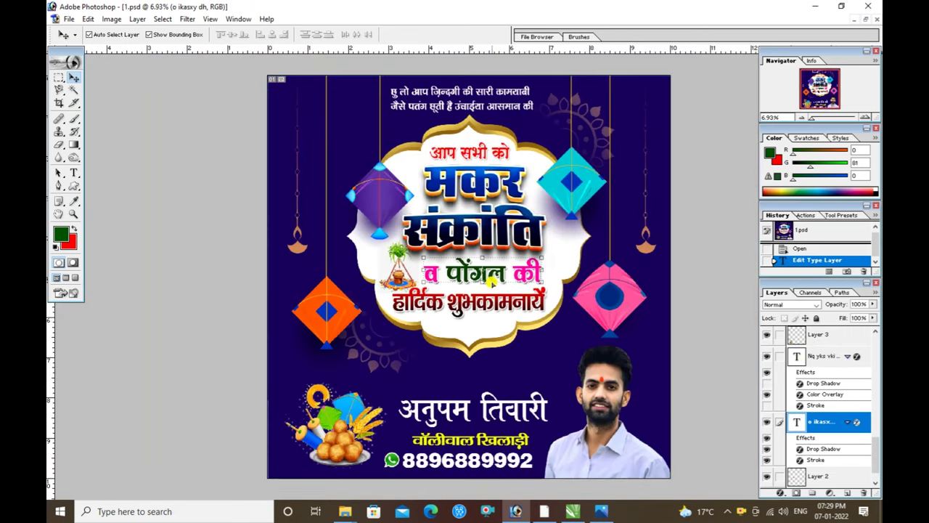
# Step: Test that the मकर संक्रांति title, the portrait, the name text and the sweets graphic move separately, undoing each move
pyautogui.moveTo(451, 221); pyautogui.dragTo(483, 207)
pyautogui.hotkey('ctrl', 'z')
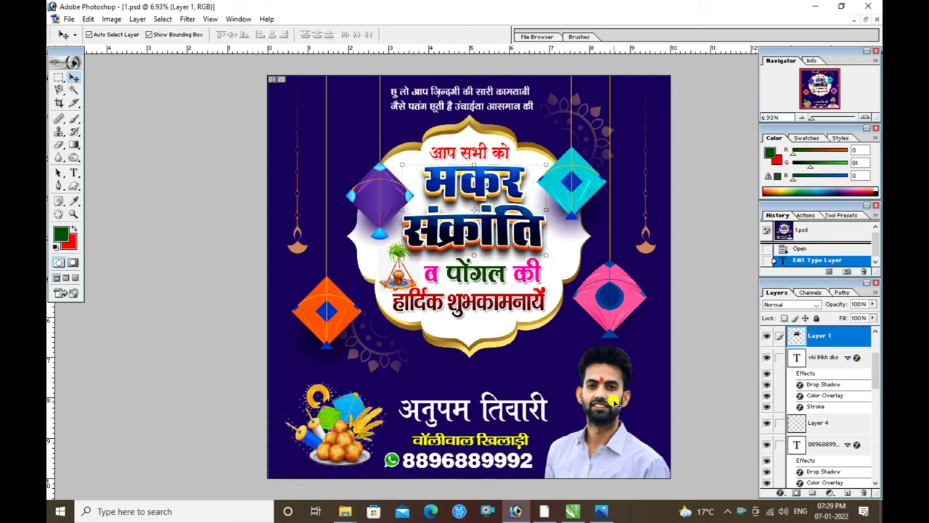
pyautogui.moveTo(607, 399); pyautogui.dragTo(655, 392)
pyautogui.hotkey('ctrl', 'z')
pyautogui.moveTo(515, 409); pyautogui.dragTo(566, 366)
pyautogui.hotkey('ctrl', 'z')
pyautogui.moveTo(334, 434); pyautogui.dragTo(298, 366)
pyautogui.hotkey('ctrl', 'z')
# Step: Try moving the phone number and the WhatsApp icon, undo both moves, and select the yellow subtitle under the name
pyautogui.hotkey('ctrl', 'space')
pyautogui.moveTo(369, 404); pyautogui.dragTo(664, 472)
pyautogui.click(506, 455)
pyautogui.moveTo(508, 454); pyautogui.dragTo(583, 452)
pyautogui.hotkey('ctrl', 'z')
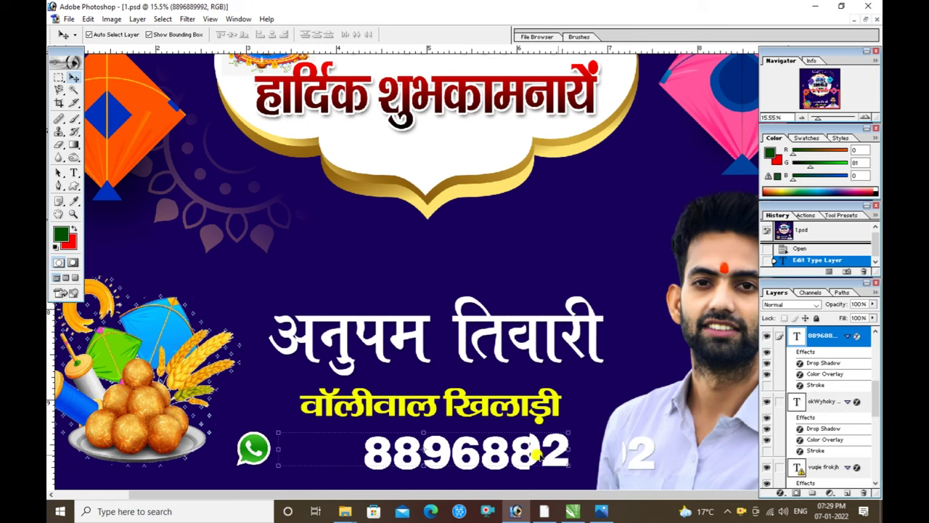
pyautogui.moveTo(254, 448); pyautogui.dragTo(289, 445)
pyautogui.hotkey('ctrl', 'z')
pyautogui.click(428, 413)
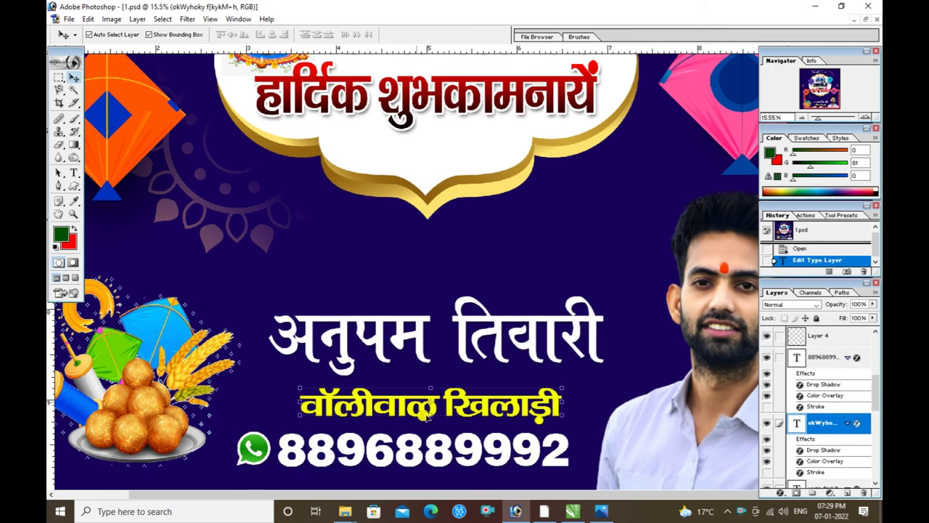
pyautogui.hotkey('ctrl', '0')
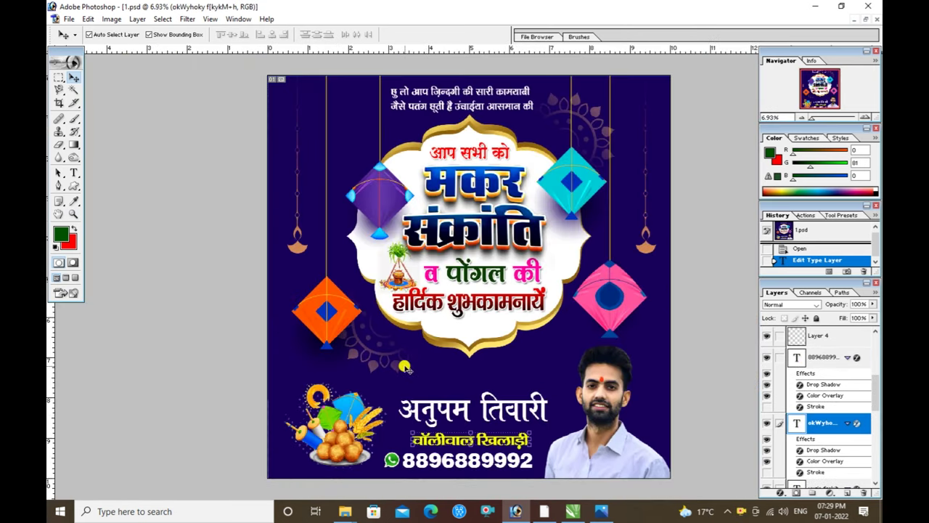
# Step: Close 1.psd without saving, open 2.psd from the Maker Sankranti folder and maximize its document
pyautogui.hotkey('ctrl', 'w')
pyautogui.click(453, 197)
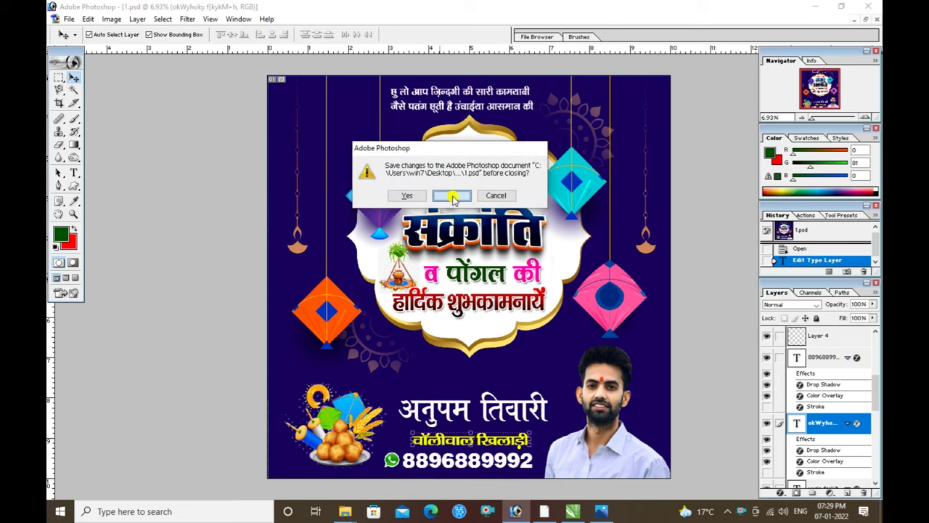
pyautogui.hotkey('ctrl', 'o')
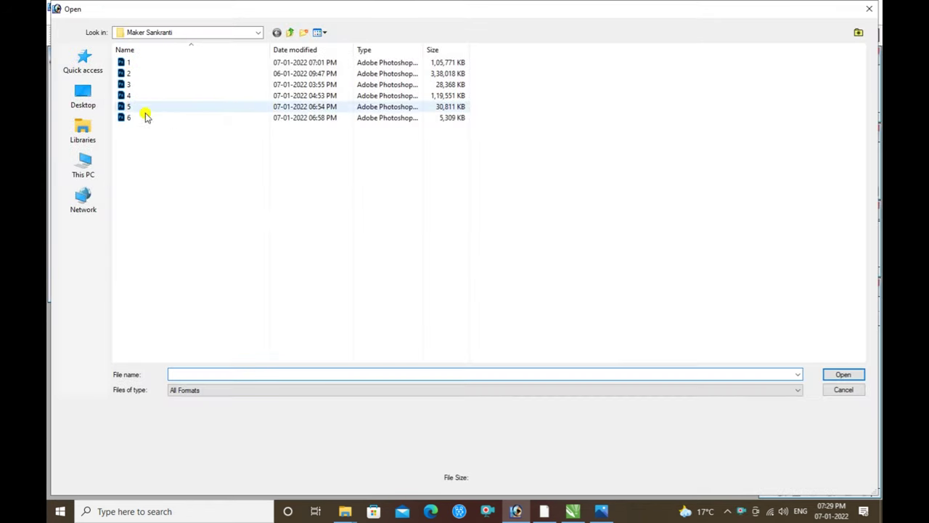
pyautogui.doubleClick(128, 75)
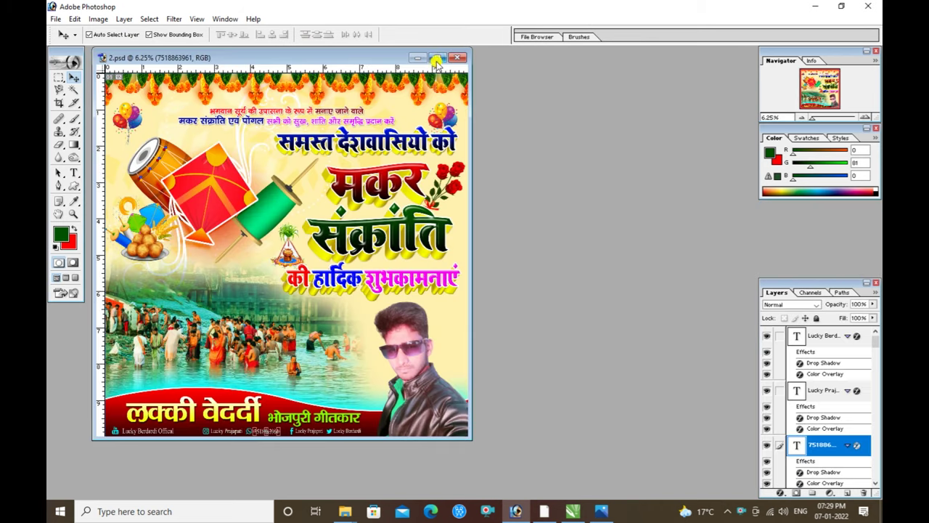
pyautogui.click(437, 58)
# Step: Examine the 2.psd poster at close range from the garland down to the contact strip and back
pyautogui.press('z')
pyautogui.moveTo(783, 271); pyautogui.dragTo(784, 270)
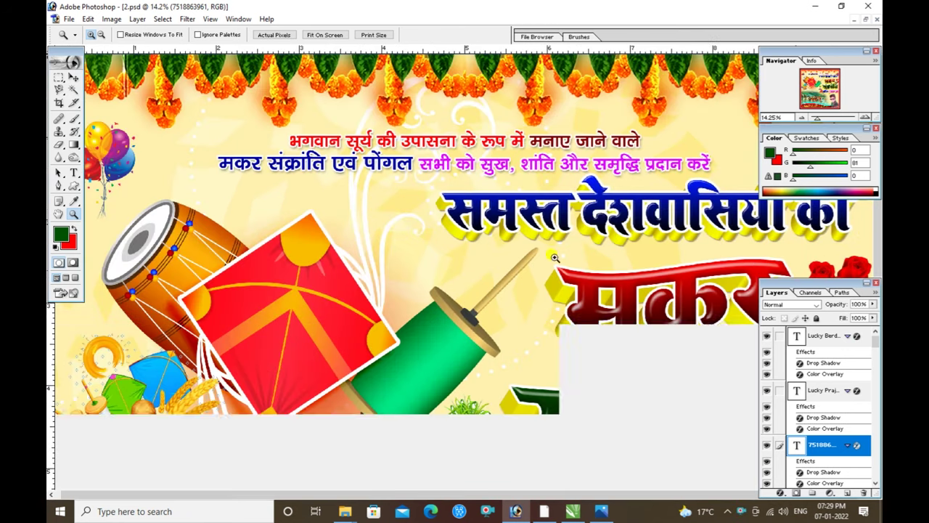
pyautogui.press('Tab')
pyautogui.scroll(-5, 500, 132)
pyautogui.moveTo(502, 134); pyautogui.dragTo(631, 356)
pyautogui.moveTo(602, 450); pyautogui.dragTo(615, 238)
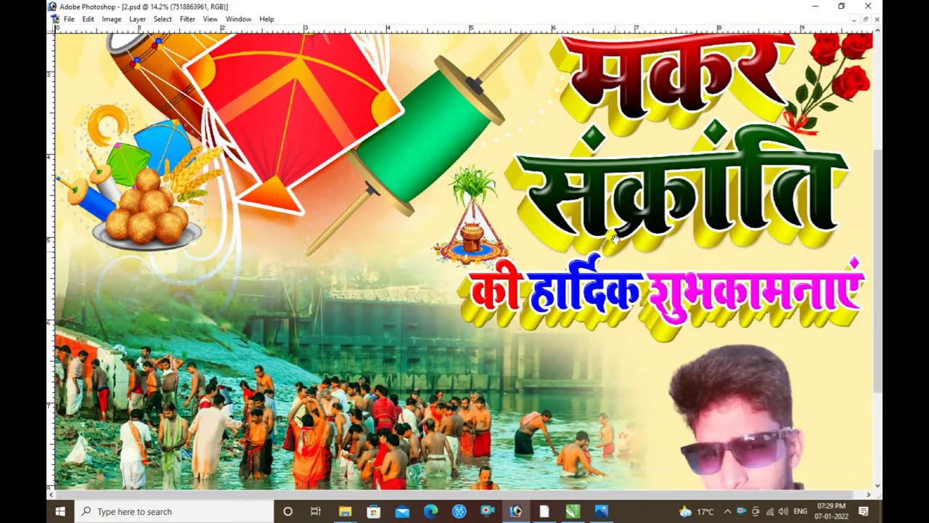
pyautogui.scroll(-3, 615, 239)
pyautogui.moveTo(552, 368); pyautogui.dragTo(667, 263)
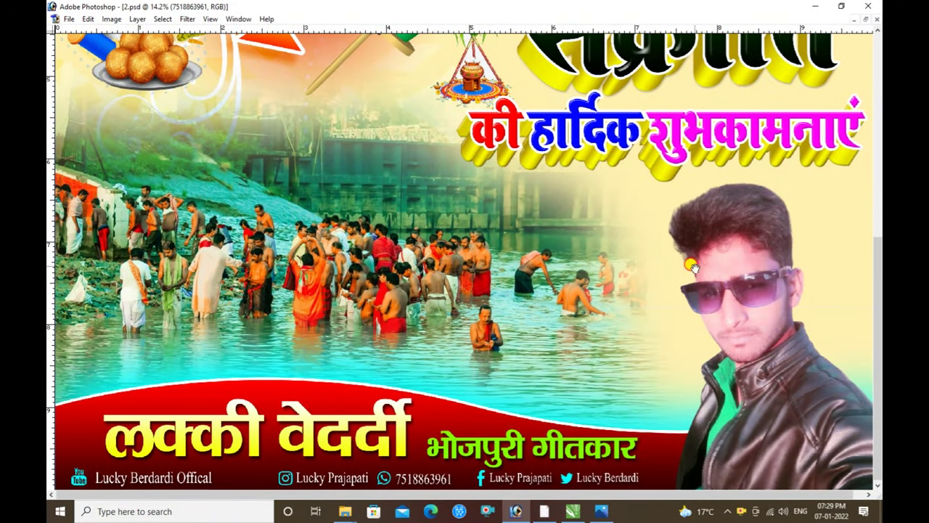
pyautogui.scroll(8, 472, 245)
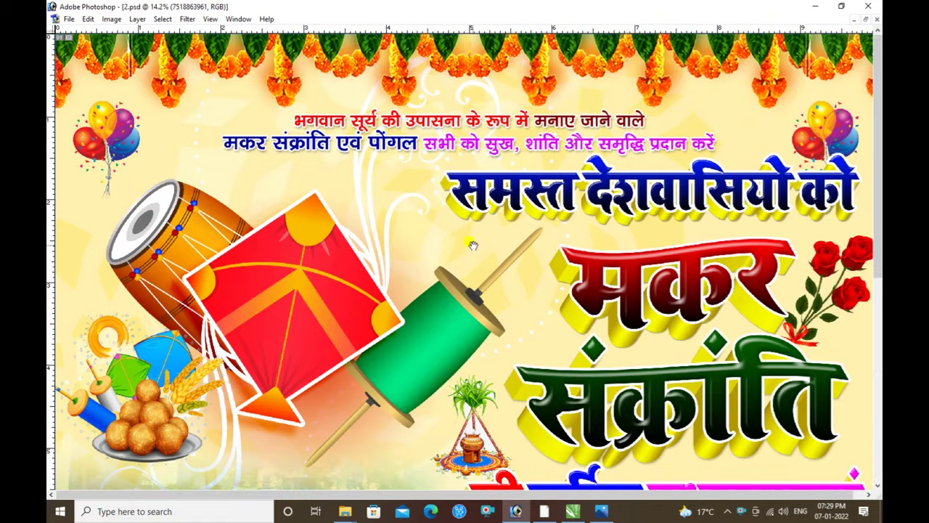
pyautogui.hotkey('ctrl', '0')
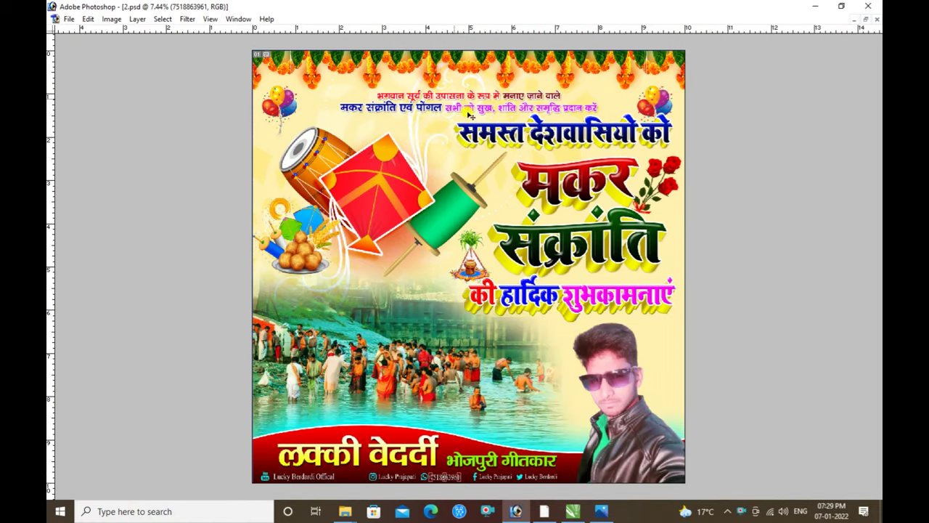
# Step: Try moving the marigold garland, the blue समस्त देशवासियो को heading and the small text line above it, undoing each move
pyautogui.moveTo(396, 59); pyautogui.dragTo(413, 101)
pyautogui.hotkey('ctrl', 'z')
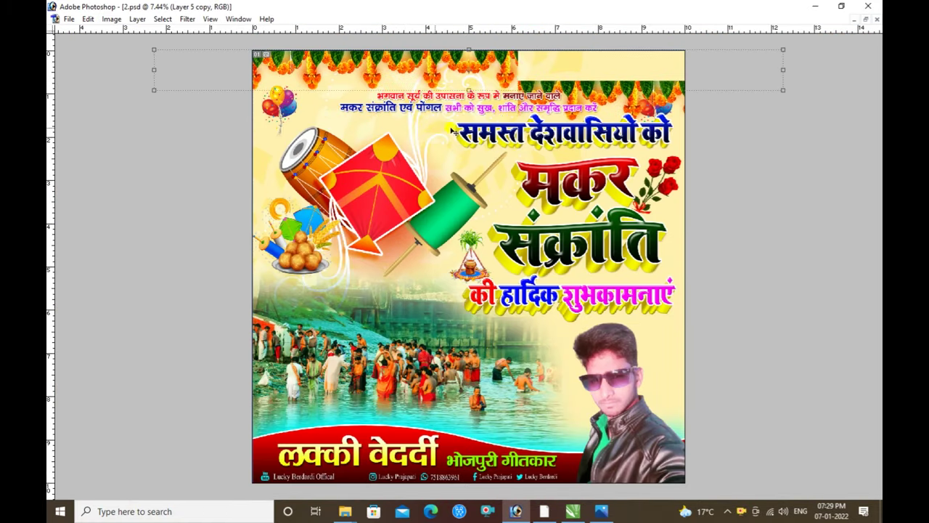
pyautogui.moveTo(500, 126); pyautogui.dragTo(530, 125)
pyautogui.hotkey('ctrl', 'z')
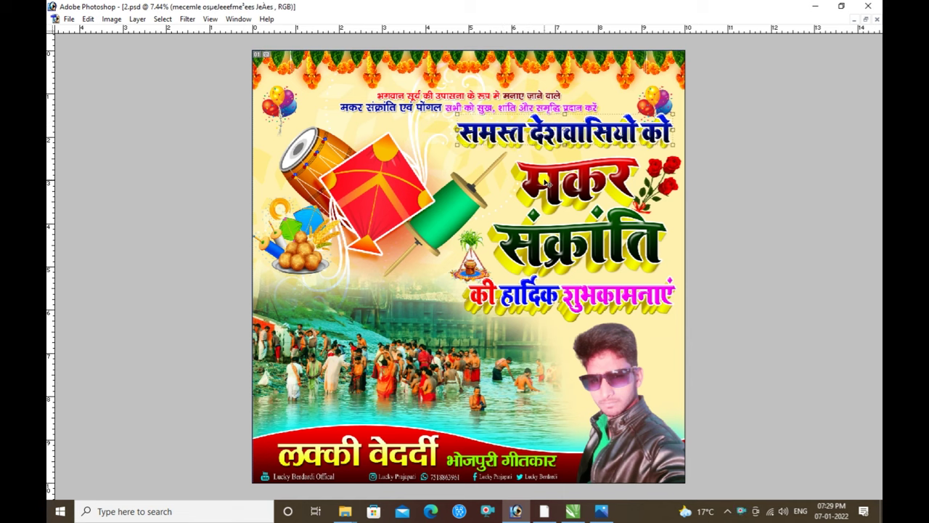
pyautogui.click(399, 109)
pyautogui.moveTo(411, 107); pyautogui.dragTo(412, 125)
pyautogui.hotkey('ctrl', 'z')
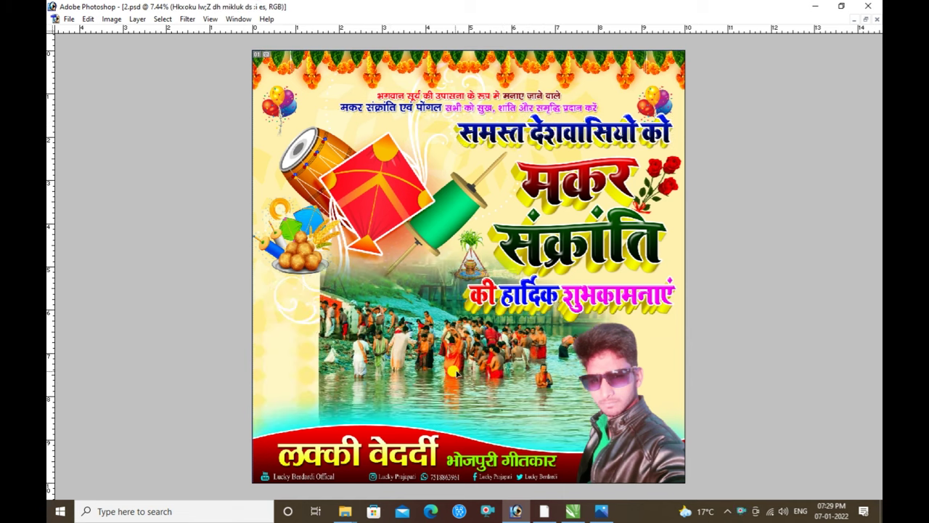
# Step: Try moving the name text, the portrait and the green subtitle on the lower part of the poster, undoing each move
pyautogui.click(281, 230)
pyautogui.moveTo(427, 448); pyautogui.dragTo(443, 437)
pyautogui.hotkey('ctrl', 'z')
pyautogui.moveTo(630, 420); pyautogui.dragTo(380, 326)
pyautogui.hotkey('ctrl', 'z')
pyautogui.moveTo(511, 460); pyautogui.dragTo(523, 431)
pyautogui.hotkey('ctrl', 'z')
# Step: Try moving the शुभकामनाएं line, the मकर संक्रांति title, the roses and the balloons beside the heading, undoing each move
pyautogui.moveTo(601, 294); pyautogui.dragTo(589, 316)
pyautogui.hotkey('ctrl', 'z')
pyautogui.moveTo(589, 233); pyautogui.dragTo(602, 243)
pyautogui.hotkey('ctrl', 'z')
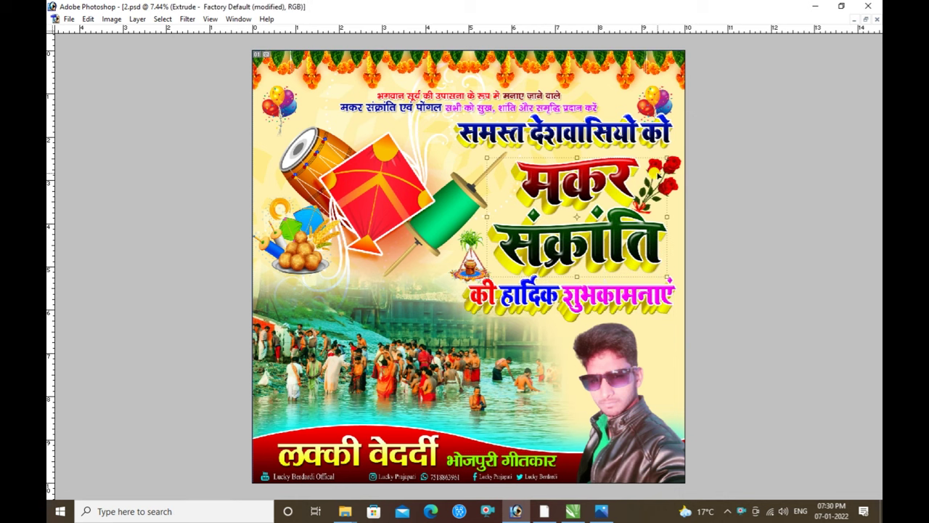
pyautogui.rightClick(661, 177)
pyautogui.click(688, 180)
pyautogui.hotkey('ctrl', 'z')
pyautogui.moveTo(660, 104); pyautogui.dragTo(596, 95)
pyautogui.hotkey('ctrl', 'z')
pyautogui.scroll(-1, 503, 238)
pyautogui.hotkey('ctrl', 'alt', 'z')
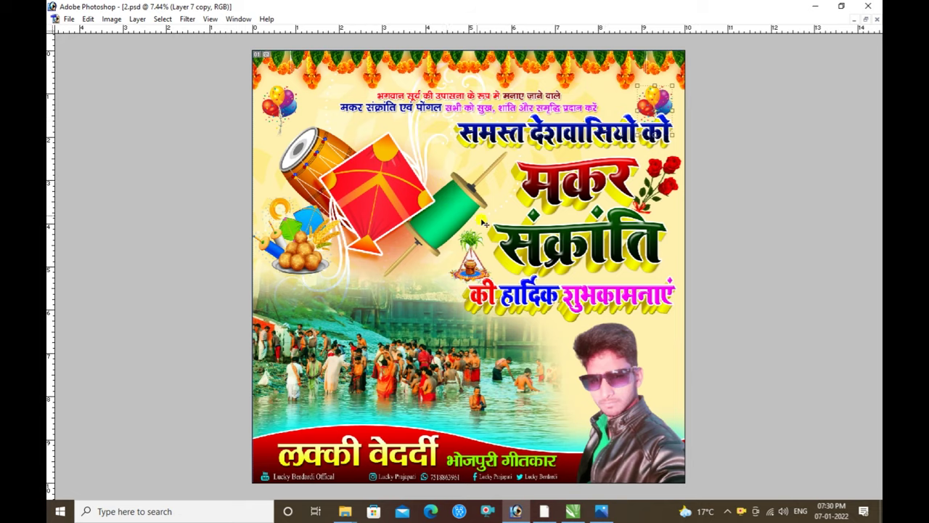
# Step: Try replacing the name text in the red strip of 2.psd with नाम बदले, undoing the replacement
pyautogui.click(415, 450)
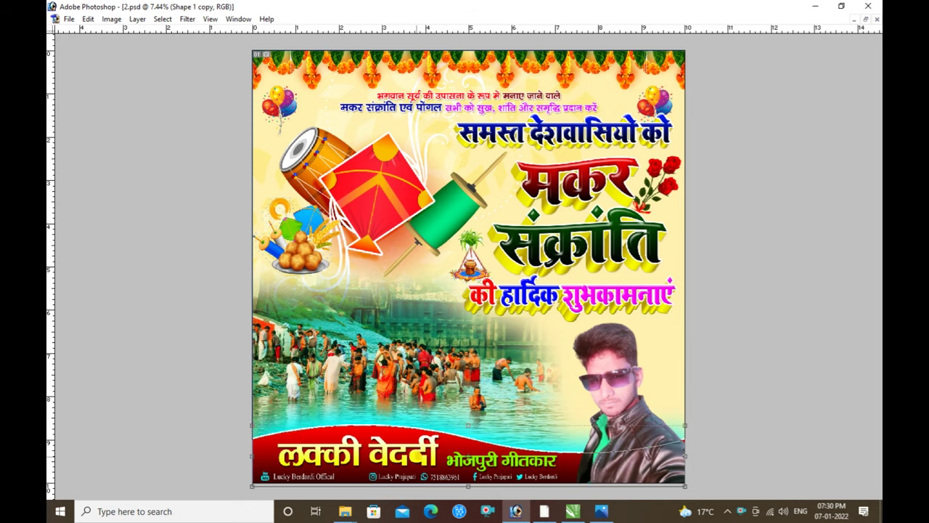
pyautogui.press('b')
pyautogui.click(367, 440)
pyautogui.hotkey('ctrl', 'a')
pyautogui.write('UKE')
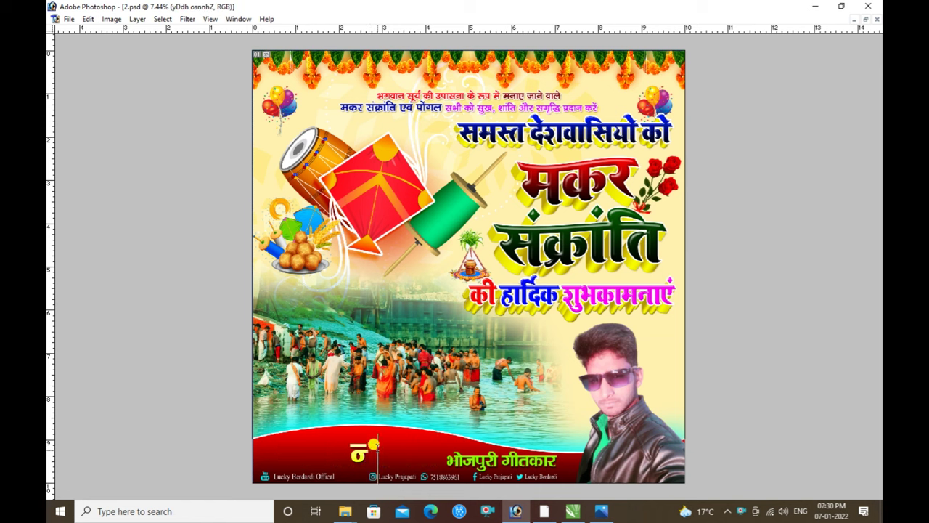
pyautogui.hotkey('ctrl', 'a')
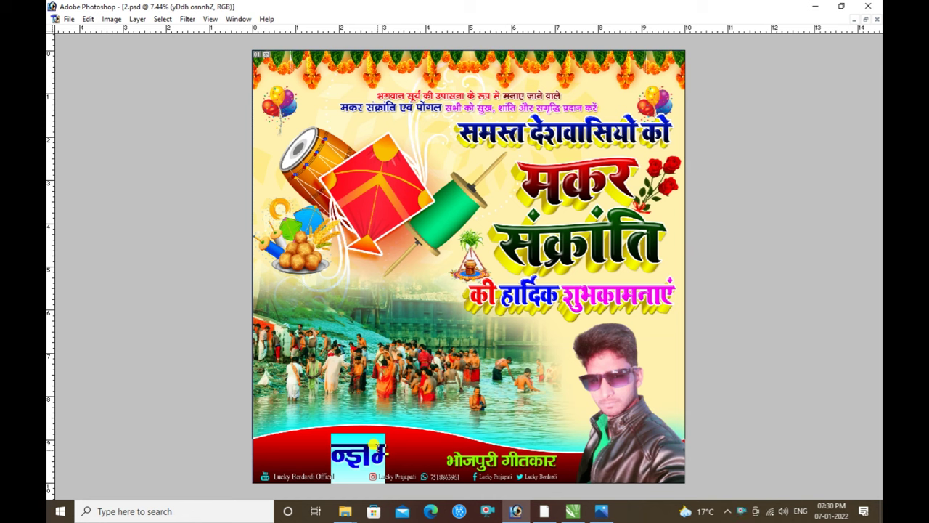
pyautogui.write('uke')
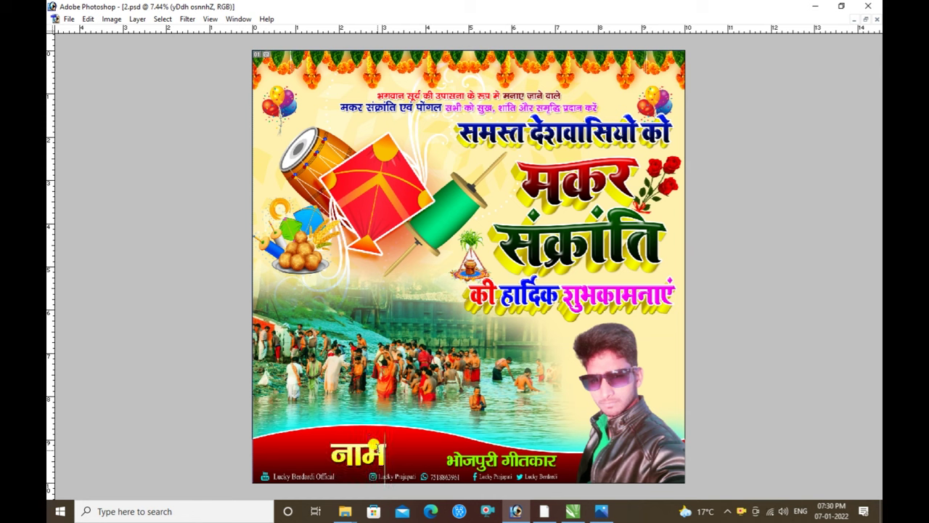
pyautogui.write(' cnys')
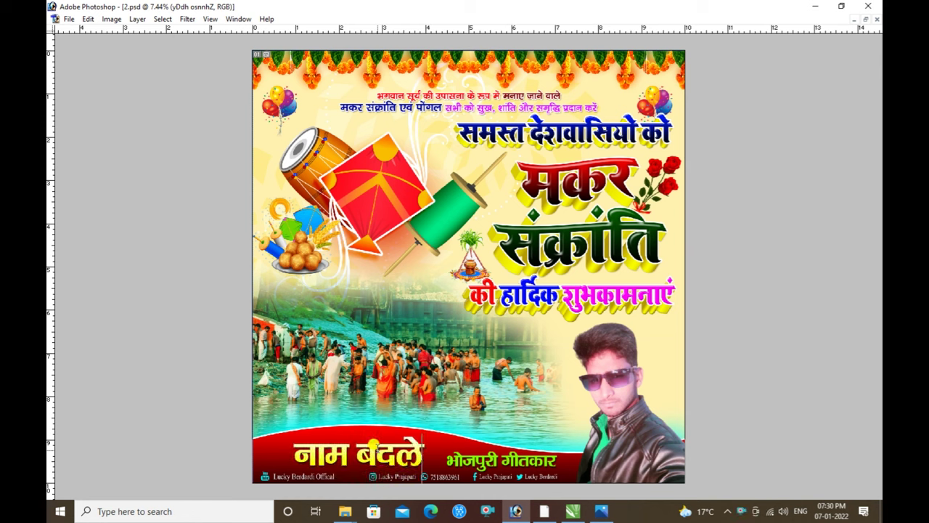
pyautogui.hotkey('ctrl', 'Return')
pyautogui.hotkey('ctrl', 'z')
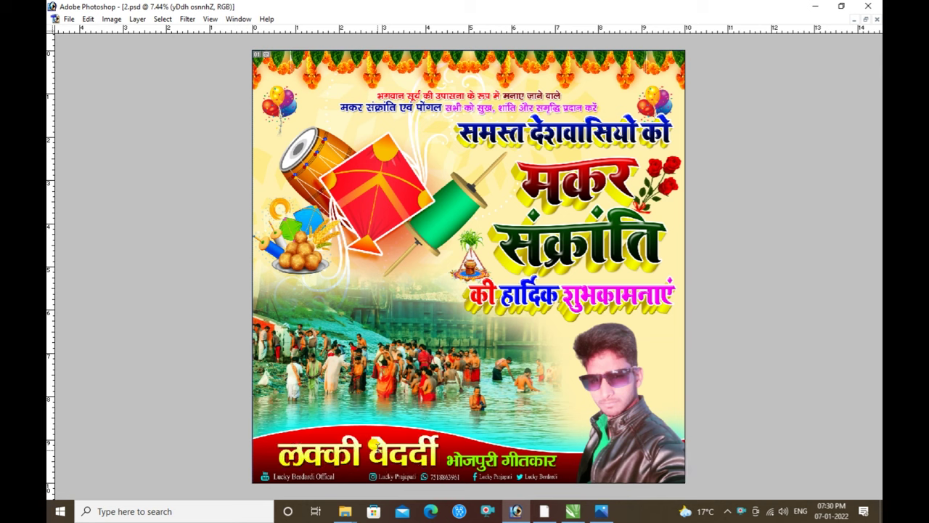
# Step: Close 2.psd without saving, open 3.psd from the Maker Sankranti folder and maximise its window
pyautogui.hotkey('ctrl', 'w')
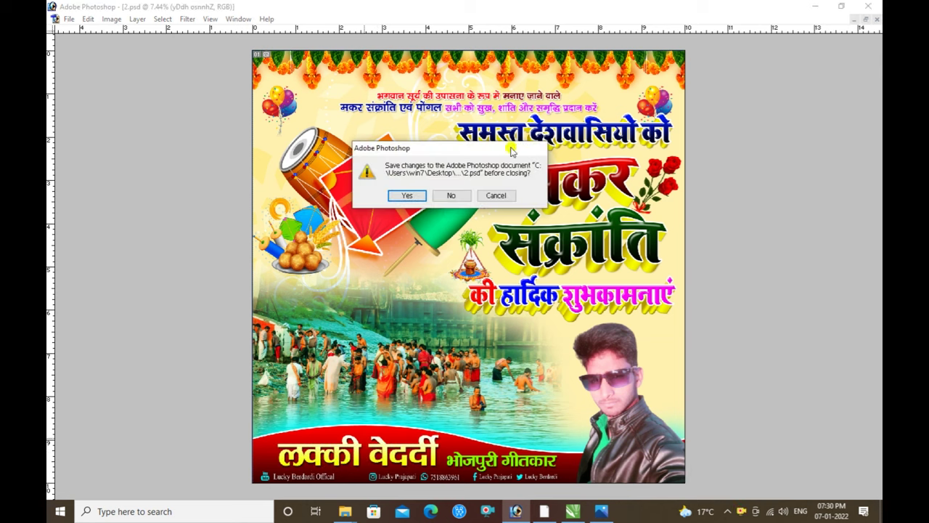
pyautogui.click(452, 196)
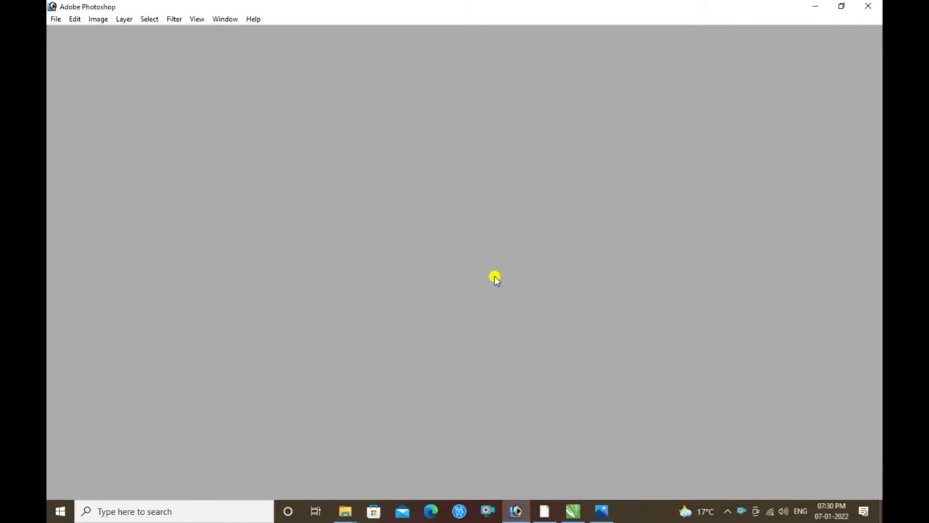
pyautogui.hotkey('ctrl', 'o')
pyautogui.click(134, 84)
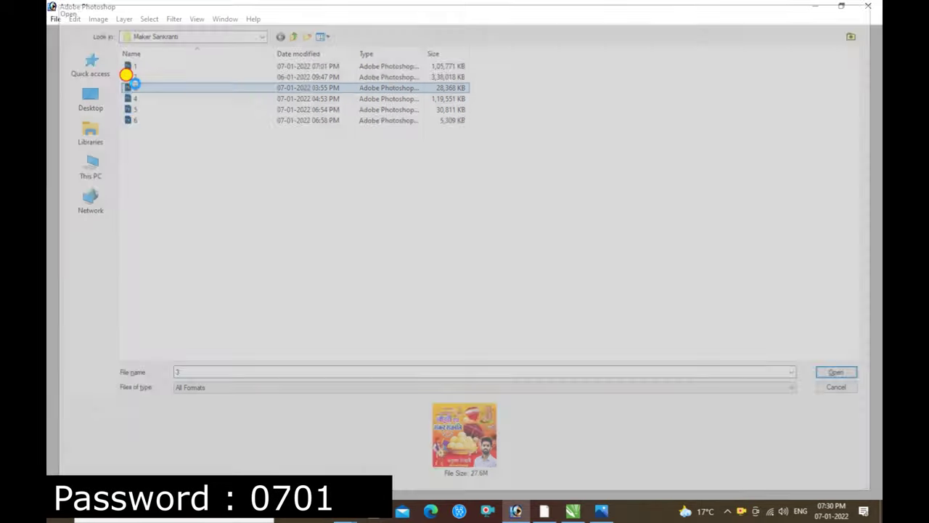
pyautogui.click(495, 220)
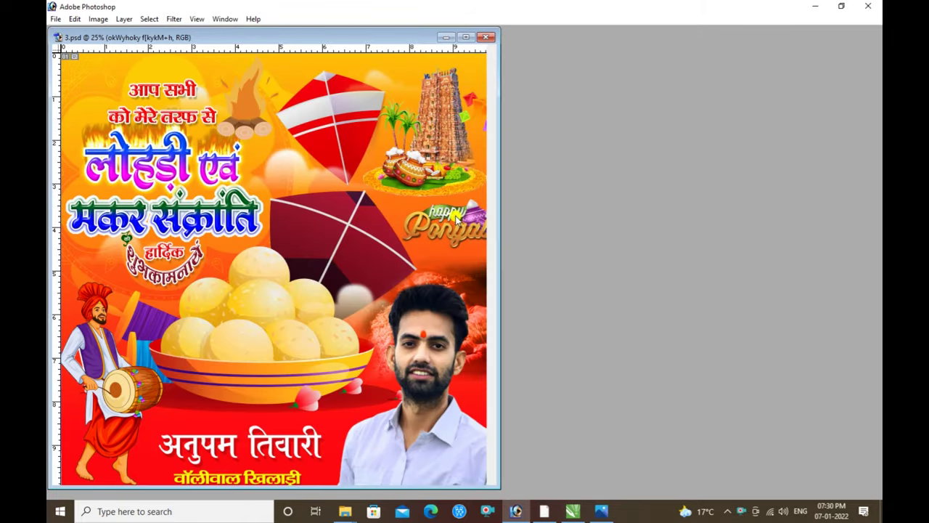
pyautogui.click(465, 37)
pyautogui.hotkey('ctrl', '0')
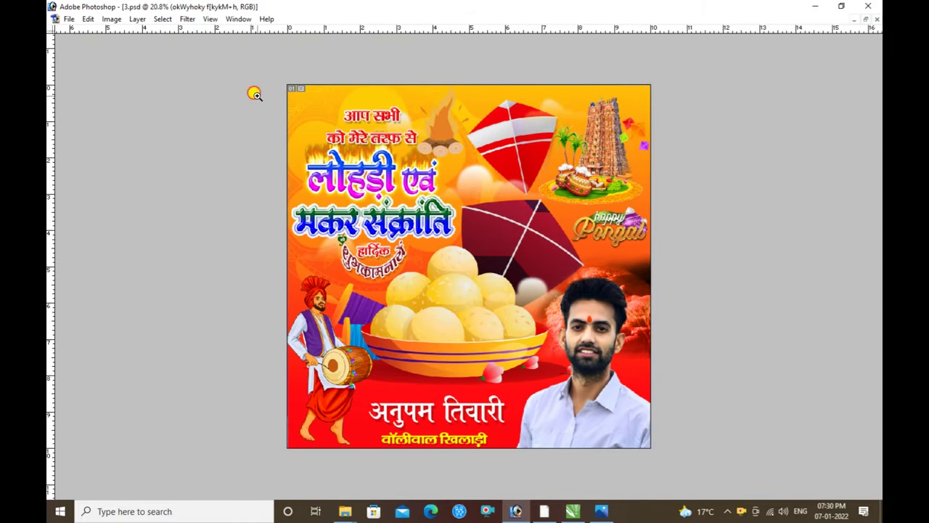
# Step: Examine the 3.psd poster from the लोहड़ी heading and kites down to the name text and back
pyautogui.moveTo(258, 95); pyautogui.dragTo(838, 158)
pyautogui.moveTo(548, 301); pyautogui.dragTo(475, 292)
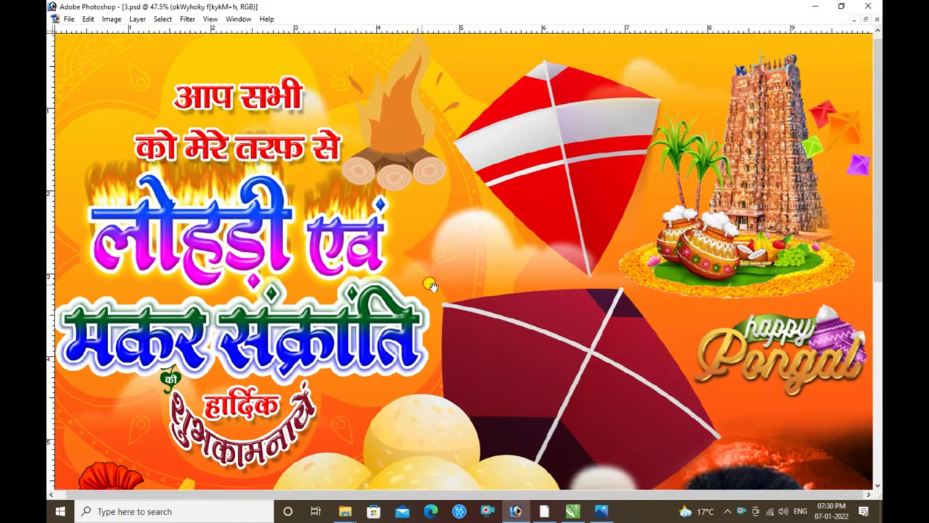
pyautogui.scroll(-5, 473, 291)
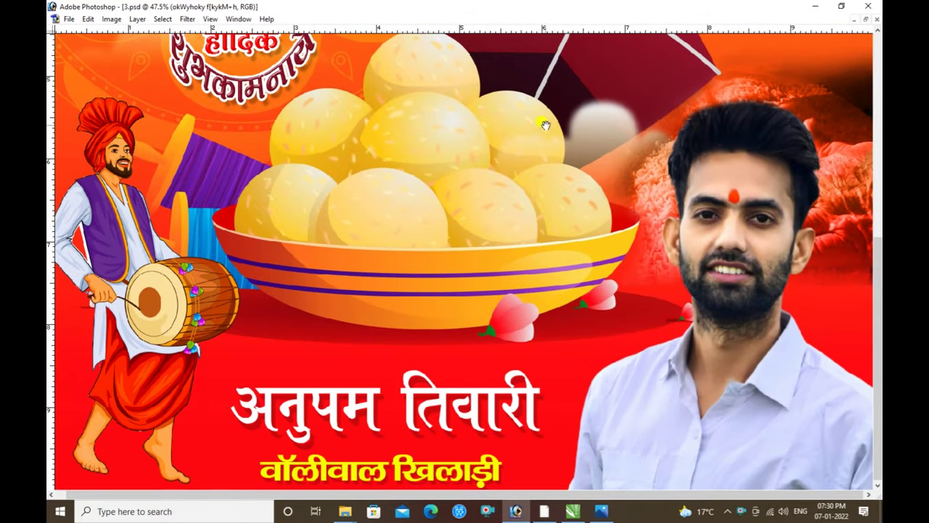
pyautogui.scroll(2, 556, 292)
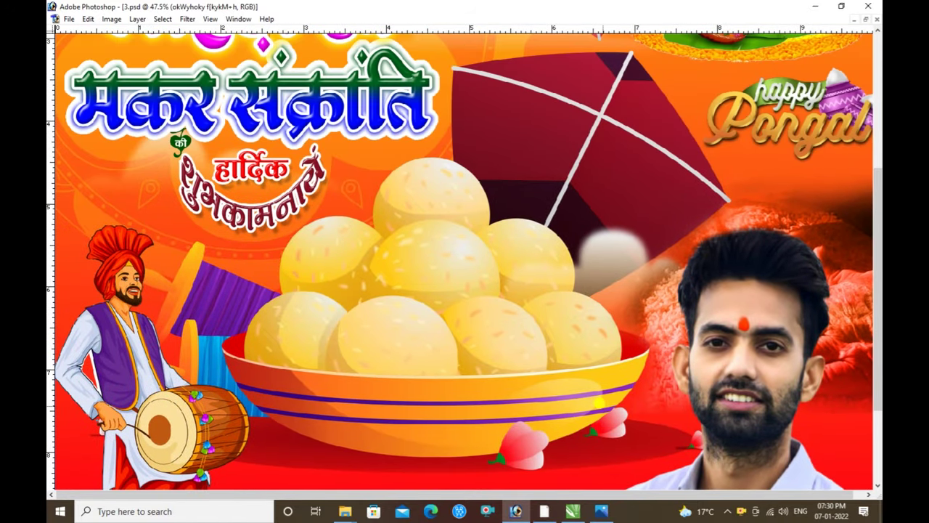
pyautogui.hotkey('ctrl', '0')
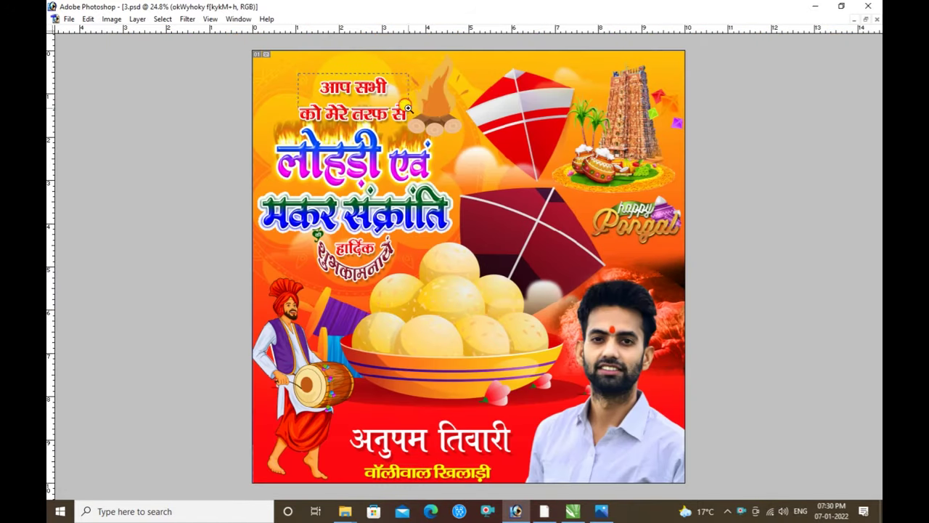
# Step: Examine the headings, greeting lettering, sweets, kites and temple artwork of 3.psd at close range
pyautogui.moveTo(407, 108); pyautogui.dragTo(408, 109)
pyautogui.click(367, 180)
pyautogui.moveTo(363, 229); pyautogui.dragTo(461, 45)
pyautogui.moveTo(407, 194); pyautogui.dragTo(495, 16)
pyautogui.scroll(-6, 485, 182)
pyautogui.hscroll(2, 485, 182)
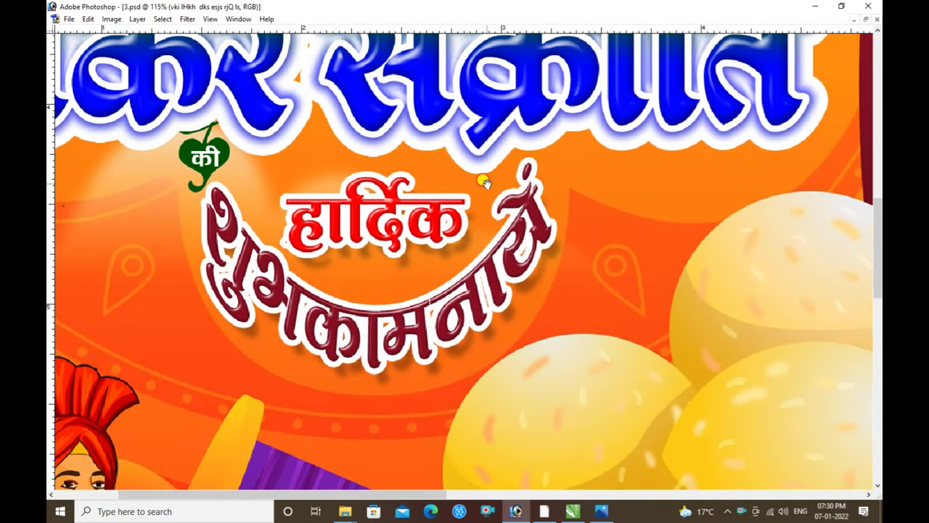
pyautogui.moveTo(485, 181); pyautogui.dragTo(321, 247)
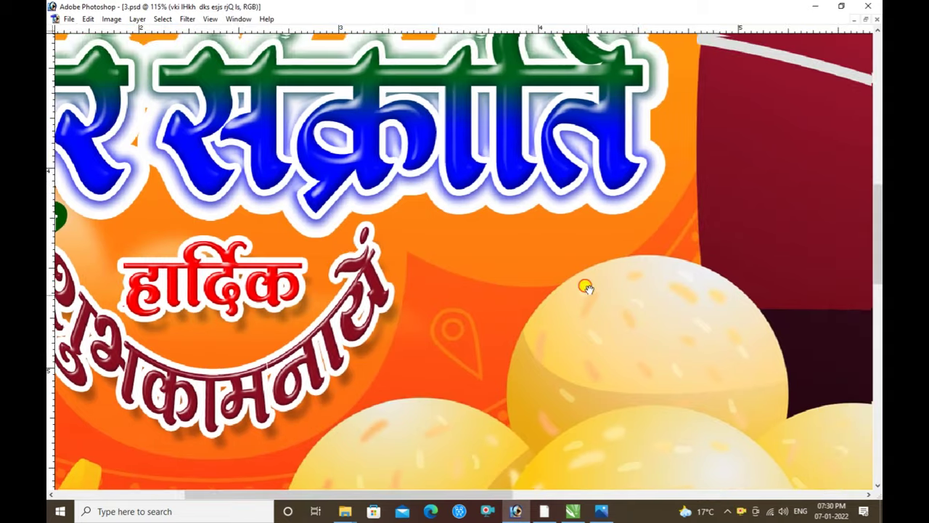
pyautogui.moveTo(587, 288); pyautogui.dragTo(326, 443)
pyautogui.moveTo(639, 254); pyautogui.dragTo(360, 416)
pyautogui.moveTo(629, 196); pyautogui.dragTo(468, 341)
pyautogui.hscroll(3, 467, 341)
pyautogui.scroll(4, 508, 348)
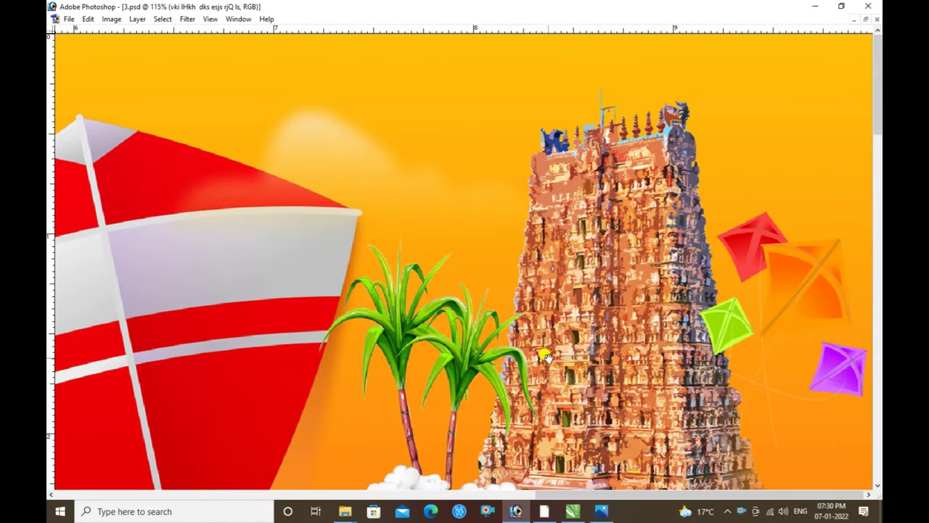
pyautogui.hotkey('ctrl', '0')
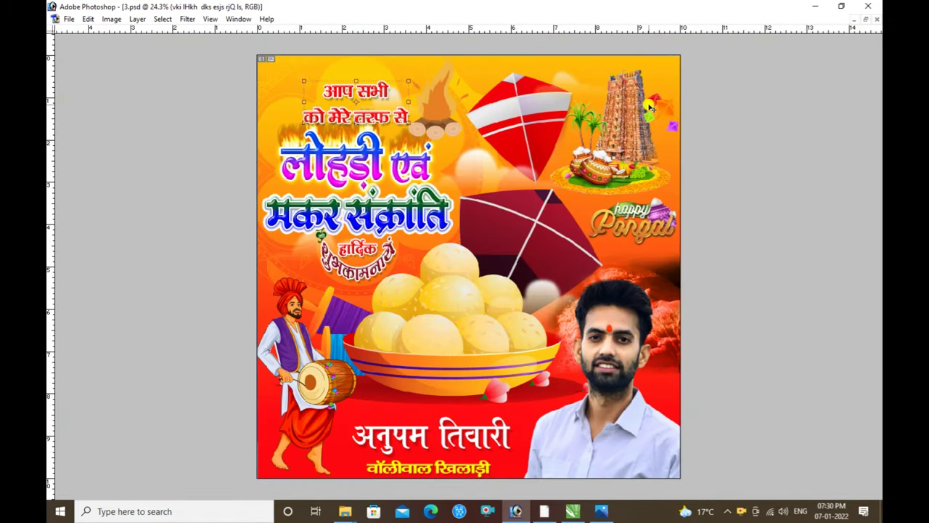
# Step: Try moving the temple artwork with its small kites, the Happy Pongal lettering and the portrait, undoing each move
pyautogui.moveTo(649, 107); pyautogui.dragTo(645, 67)
pyautogui.hotkey('ctrl', 'z')
pyautogui.rightClick(629, 112)
pyautogui.click(651, 119)
pyautogui.hotkey('ctrl', 'z')
pyautogui.moveTo(648, 229); pyautogui.dragTo(633, 249)
pyautogui.hotkey('ctrl', 'z')
pyautogui.moveTo(609, 332); pyautogui.dragTo(576, 333)
pyautogui.hotkey('ctrl', 'z')
# Step: Try moving the drummer and the लोहड़ी एवं मकर संक्रांति heading of 3.psd, undoing each move
pyautogui.keyDown('ctrl'); pyautogui.click(305, 359); pyautogui.keyUp('ctrl')
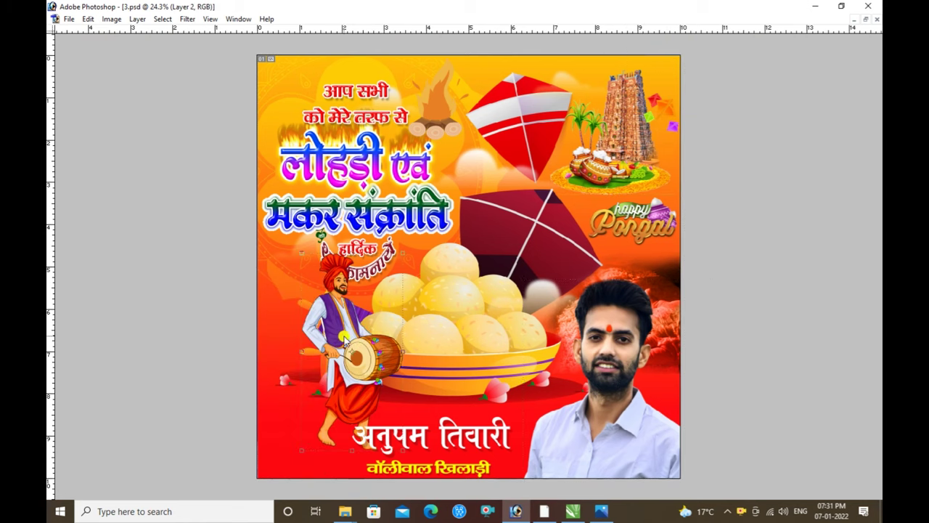
pyautogui.moveTo(328, 211); pyautogui.dragTo(370, 206)
pyautogui.hotkey('ctrl', 'z')
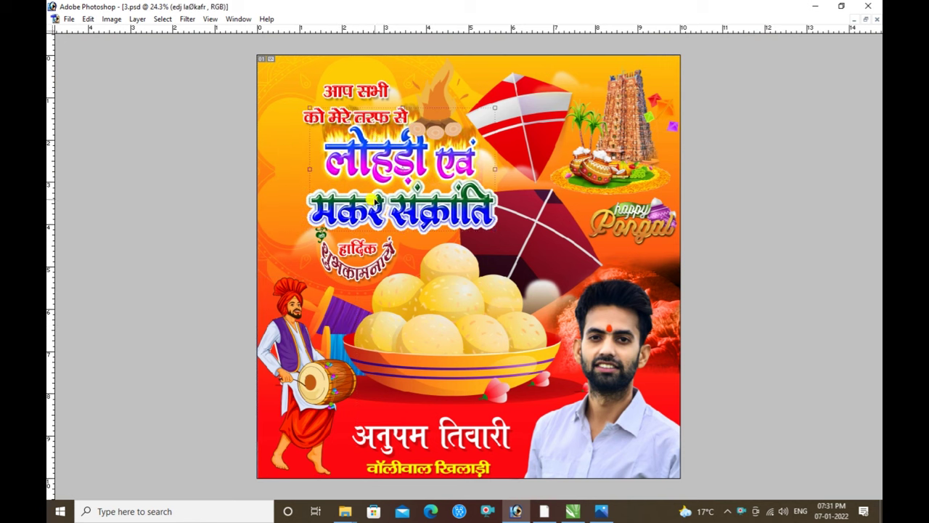
pyautogui.rightClick(346, 156)
pyautogui.click(357, 159)
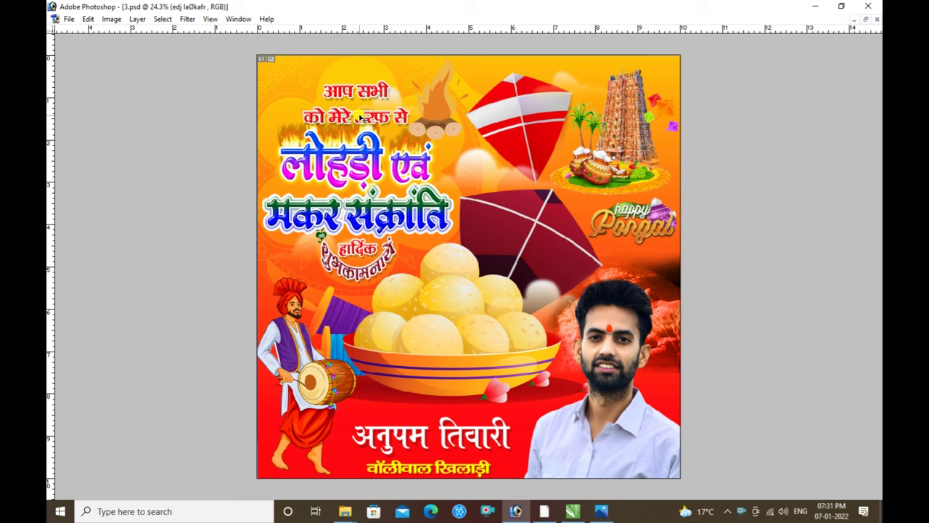
pyautogui.hotkey('ctrl', 't')
pyautogui.moveTo(367, 207); pyautogui.dragTo(473, 190)
pyautogui.hotkey('ctrl', 'z')
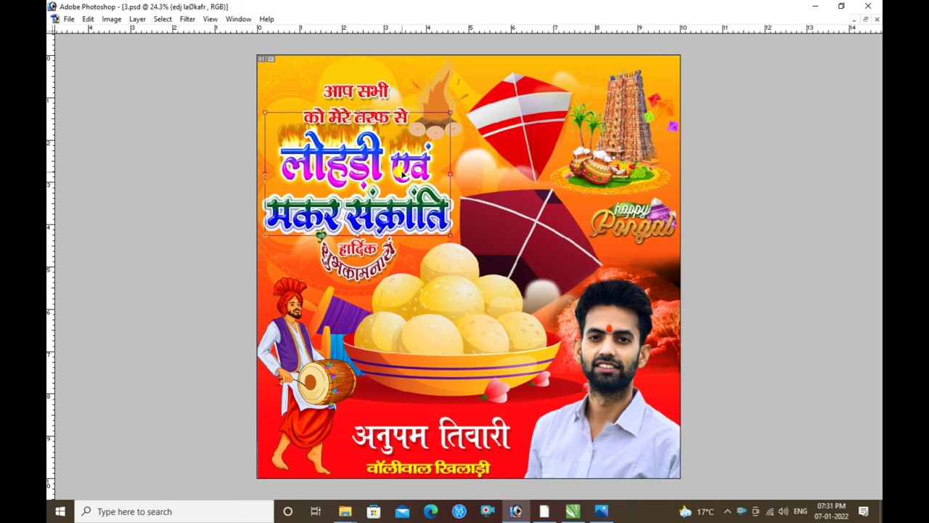
pyautogui.keyDown('ctrl'); pyautogui.click(368, 273); pyautogui.keyUp('ctrl')
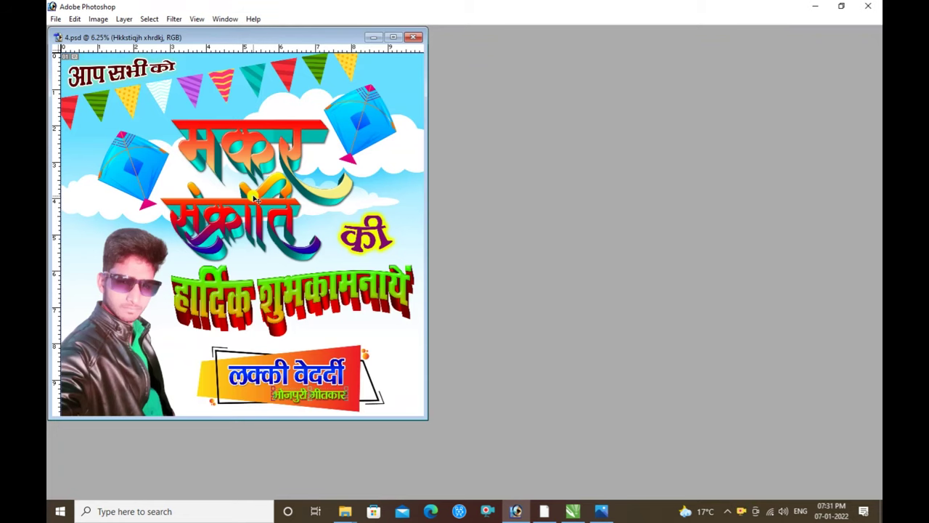
# Step: Show the tool and layer palettes, maximise the 4.psd window and select its आप सभी को text layer
pyautogui.press('Tab')
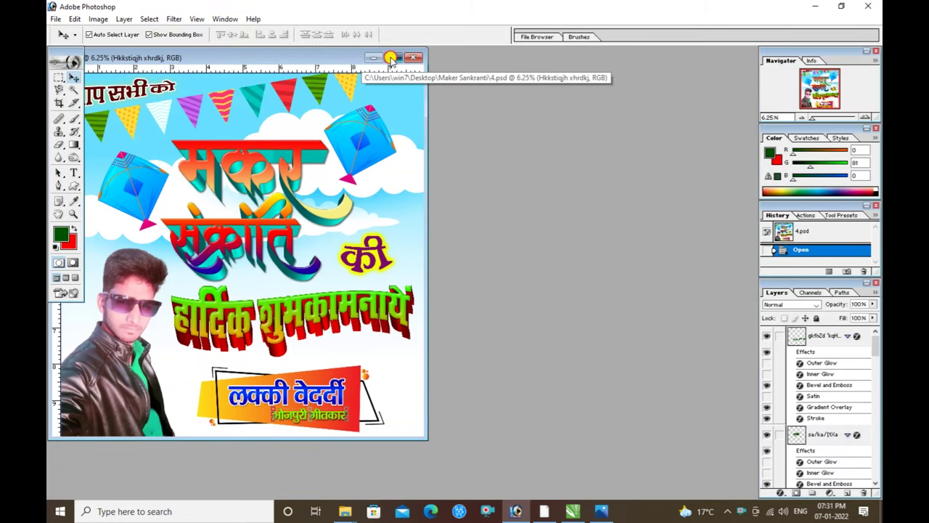
pyautogui.click(393, 57)
pyautogui.click(356, 114)
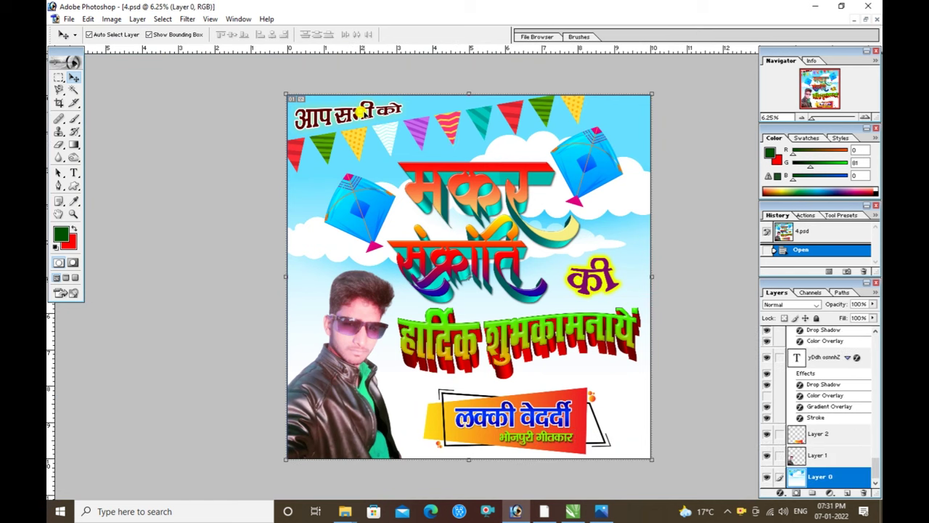
pyautogui.click(356, 114)
# Step: Examine the 4.psd poster at close range from the name banner up to the bunting, with the palettes hidden
pyautogui.press('z')
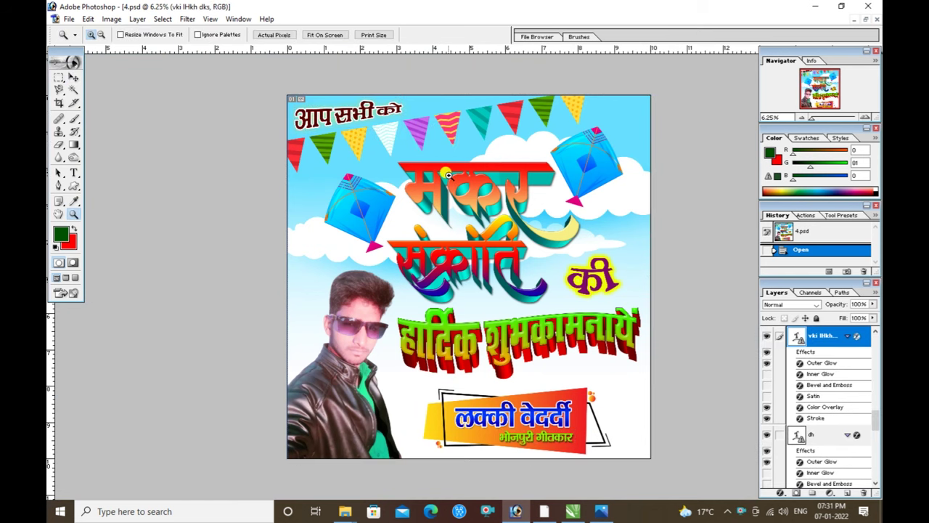
pyautogui.moveTo(867, 370); pyautogui.dragTo(866, 379)
pyautogui.moveTo(688, 376); pyautogui.dragTo(620, 217)
pyautogui.press('v')
pyautogui.press('Tab')
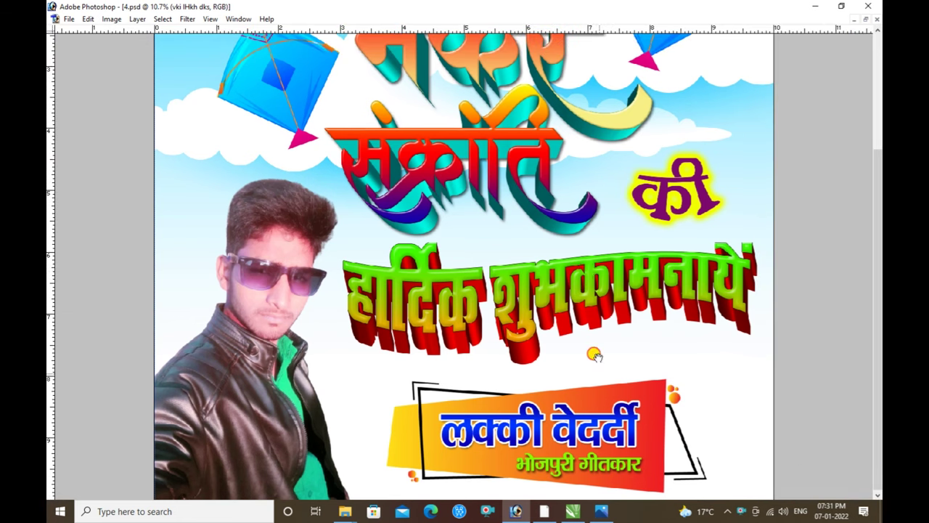
pyautogui.scroll(5, 594, 355)
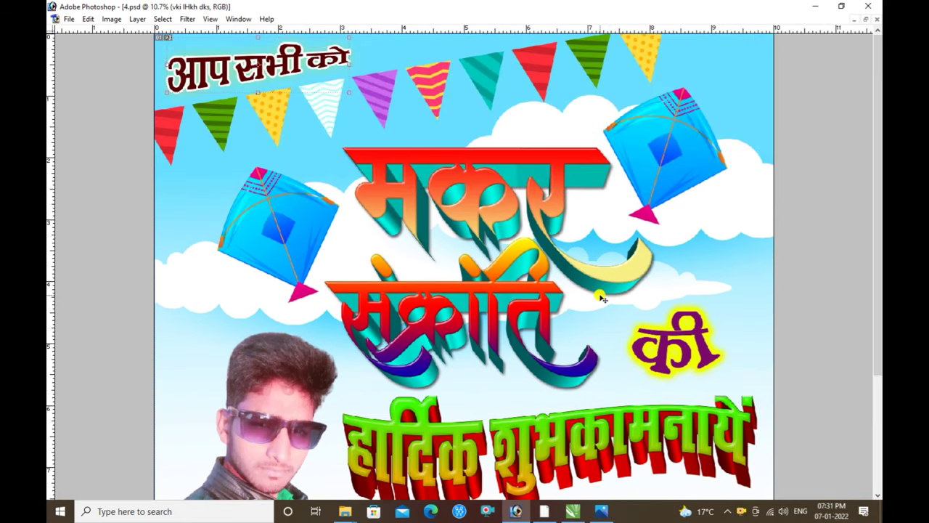
pyautogui.hotkey('ctrl', '0')
# Step: Try moving the मकर संक्रांति title, the हार्दिक शुभकामनायें line, the name banner and the portrait, undoing the moves
pyautogui.click(492, 168)
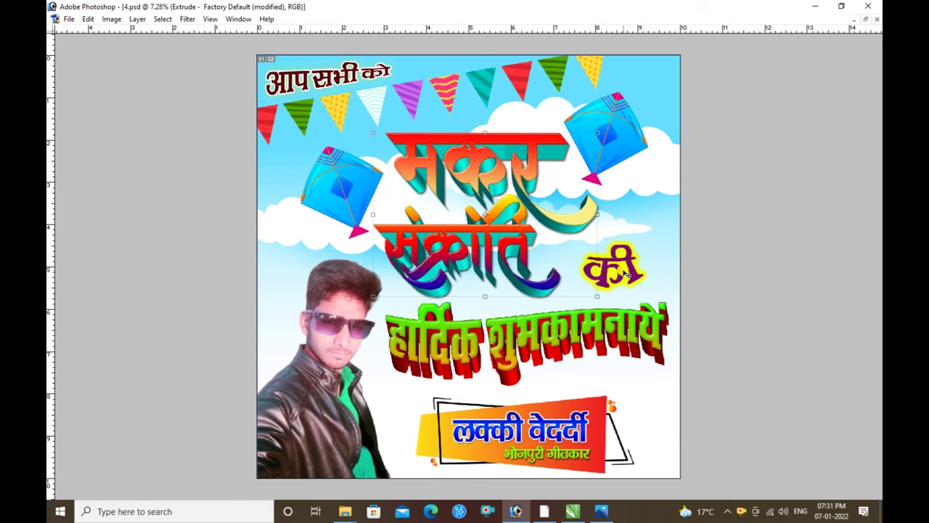
pyautogui.click(552, 378)
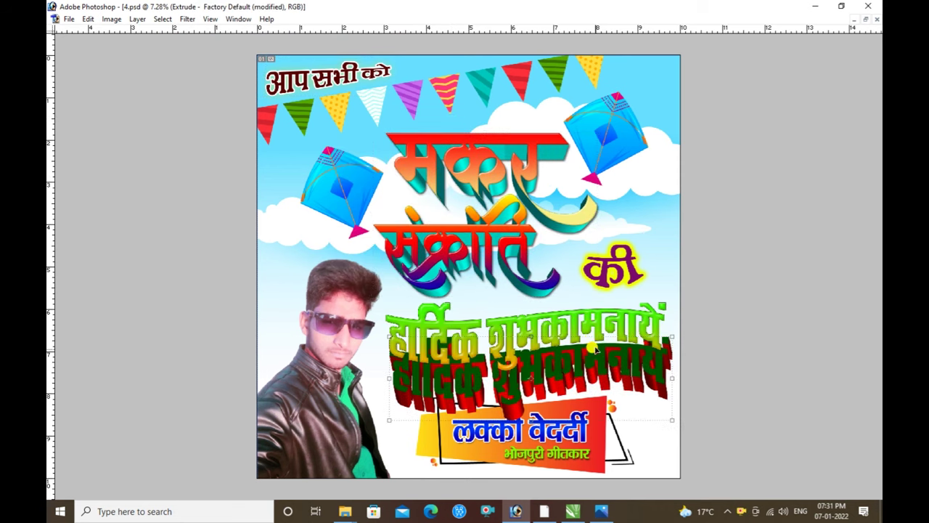
pyautogui.click(556, 420)
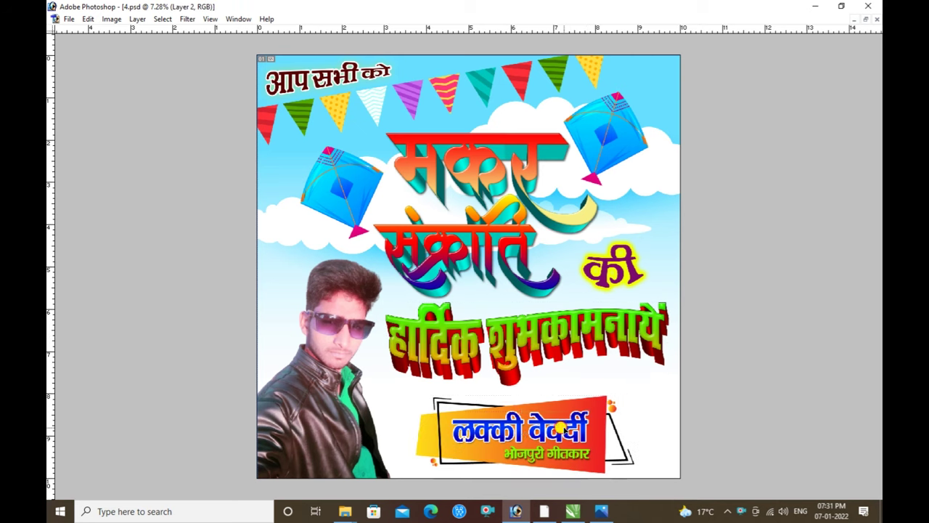
pyautogui.click(366, 306)
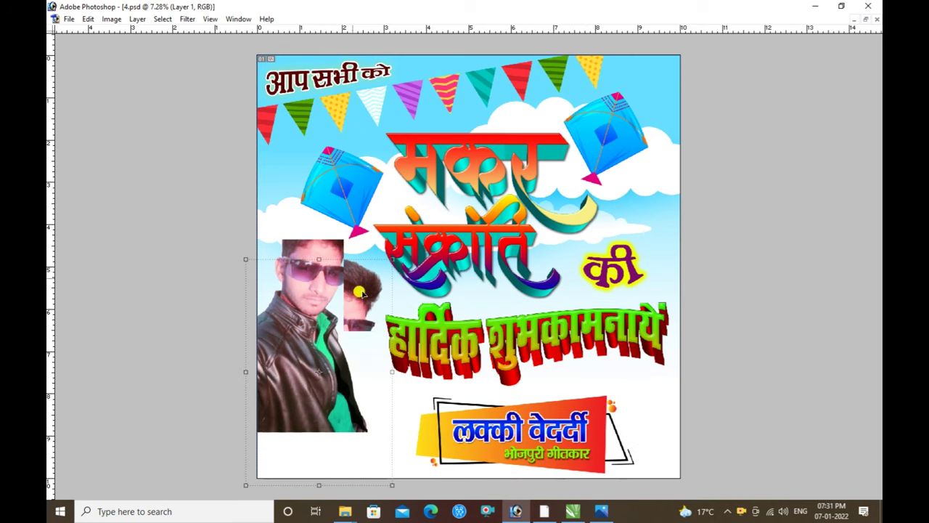
pyautogui.scroll(-2, 419, 348)
# Step: Close 4.psd, open 6.psd despite its missing fonts and maximise its window
pyautogui.hotkey('ctrl', 'w')
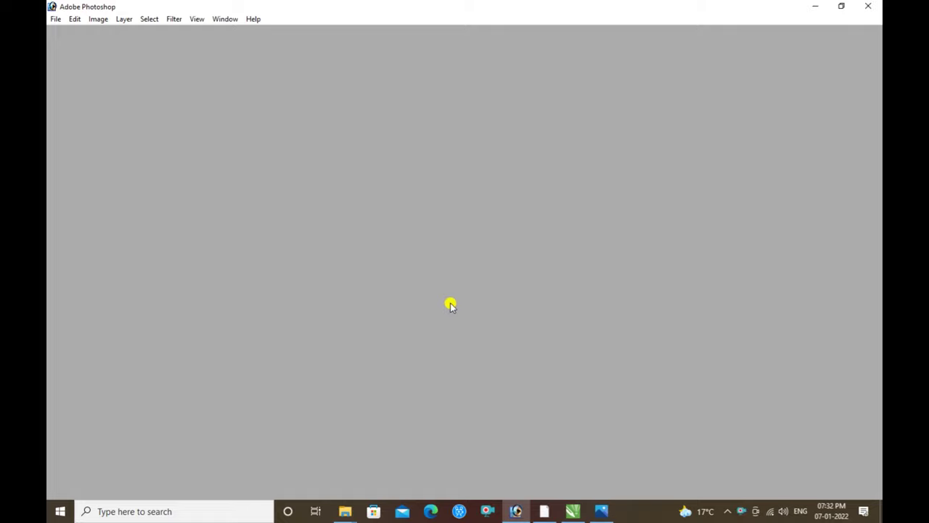
pyautogui.hotkey('ctrl', 'o')
pyautogui.doubleClick(137, 122)
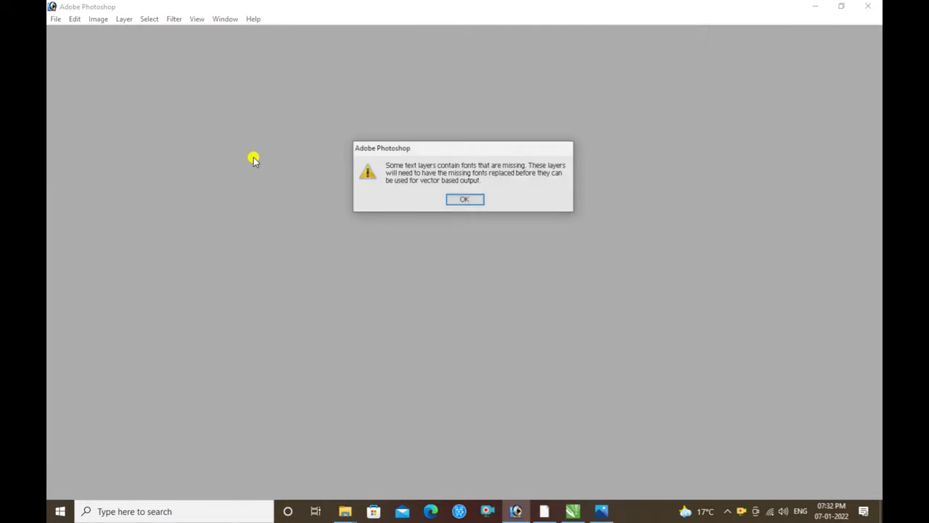
pyautogui.click(468, 199)
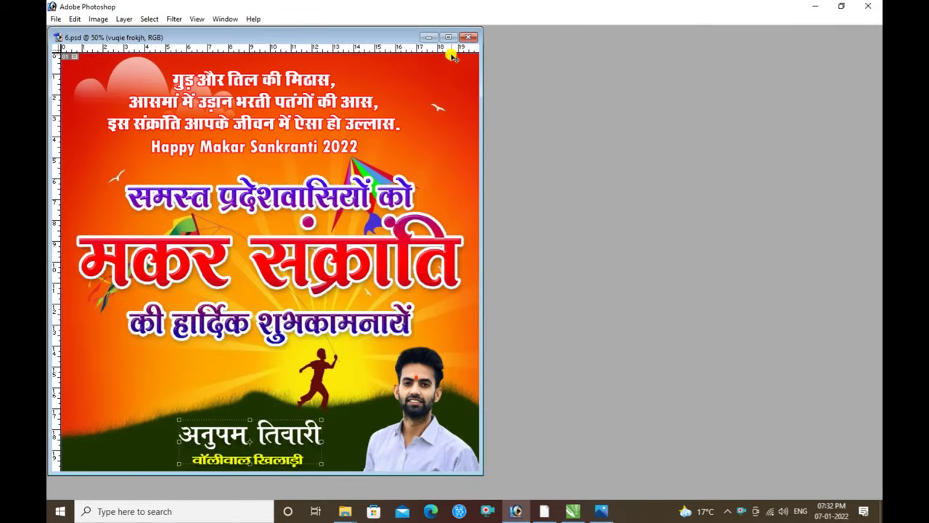
pyautogui.click(448, 38)
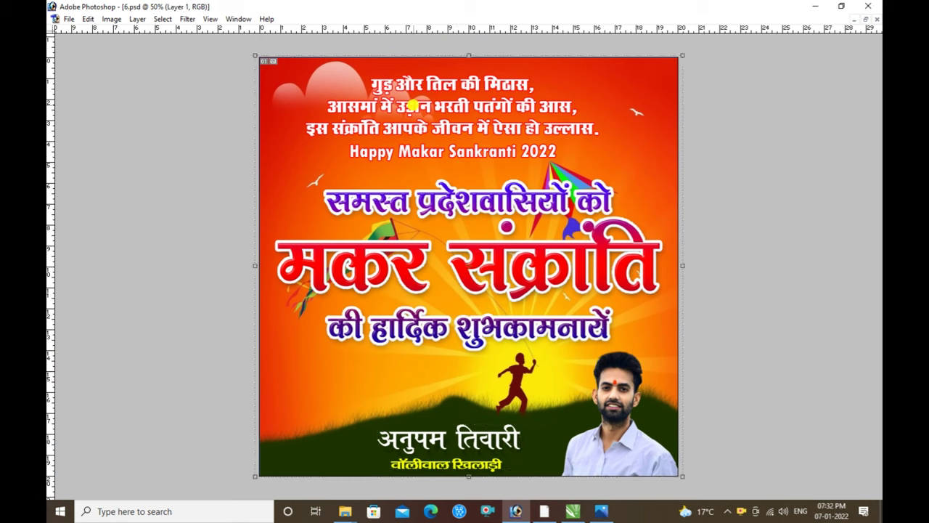
# Step: Try moving the मकर संक्रांति greeting text of 6.psd, undo it, and pick out the name text, portrait and background
pyautogui.click(411, 106)
pyautogui.click(460, 199)
pyautogui.moveTo(461, 198); pyautogui.dragTo(542, 180)
pyautogui.hotkey('ctrl', 'z')
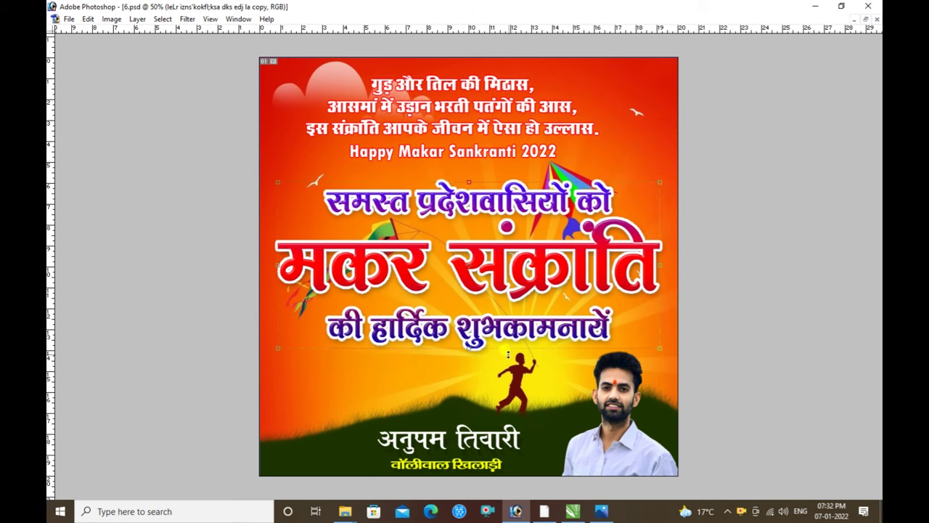
pyautogui.click(481, 434)
pyautogui.click(617, 378)
pyautogui.click(456, 153)
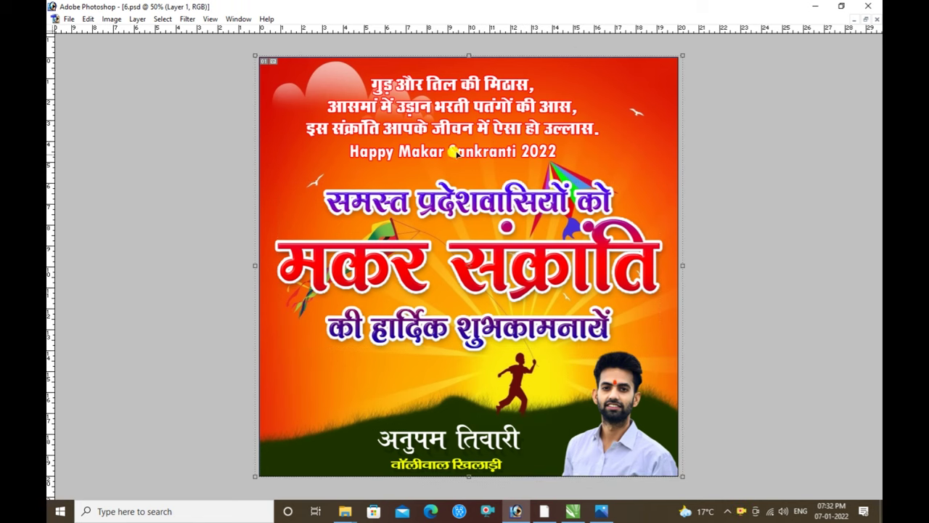
pyautogui.scroll(-1, 594, 278)
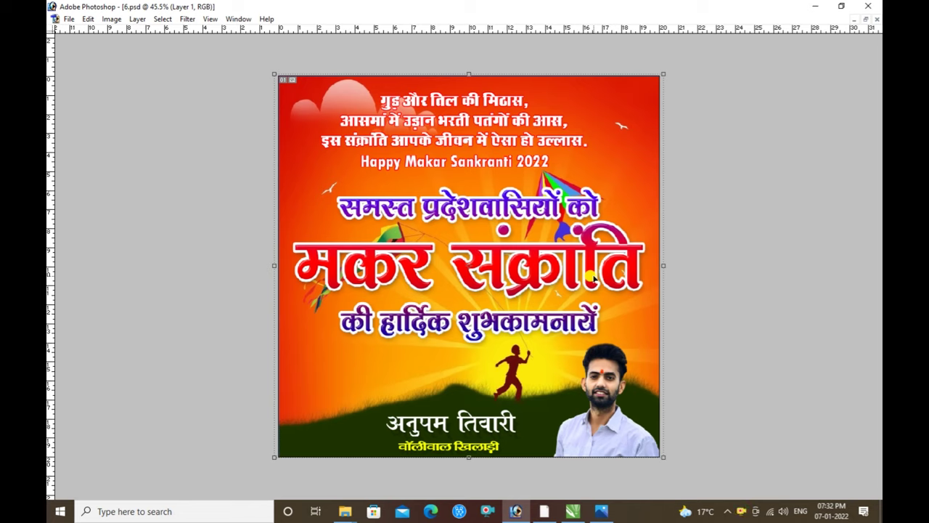
# Step: Close 6.psd, open 5.psd from the Maker Sankranti folder and maximise its window
pyautogui.hotkey('ctrl', 'w')
pyautogui.hotkey('ctrl', 'o')
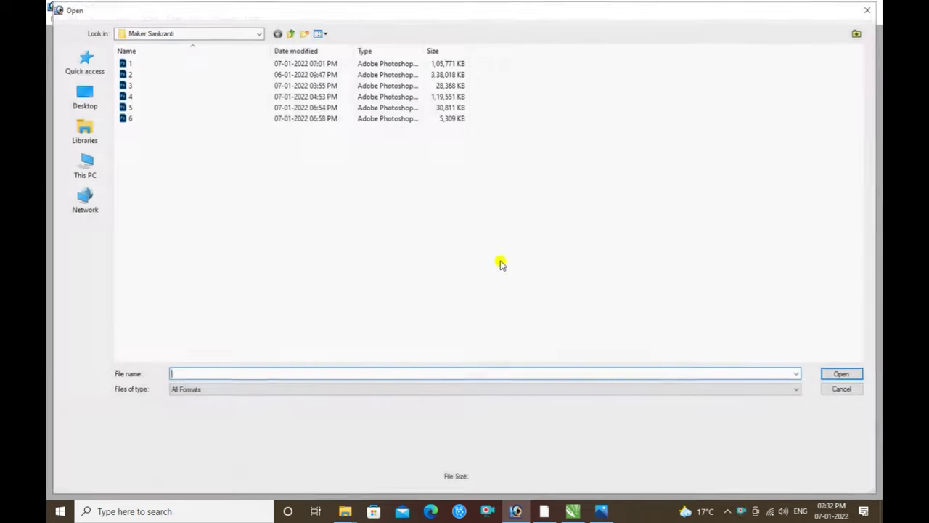
pyautogui.doubleClick(125, 107)
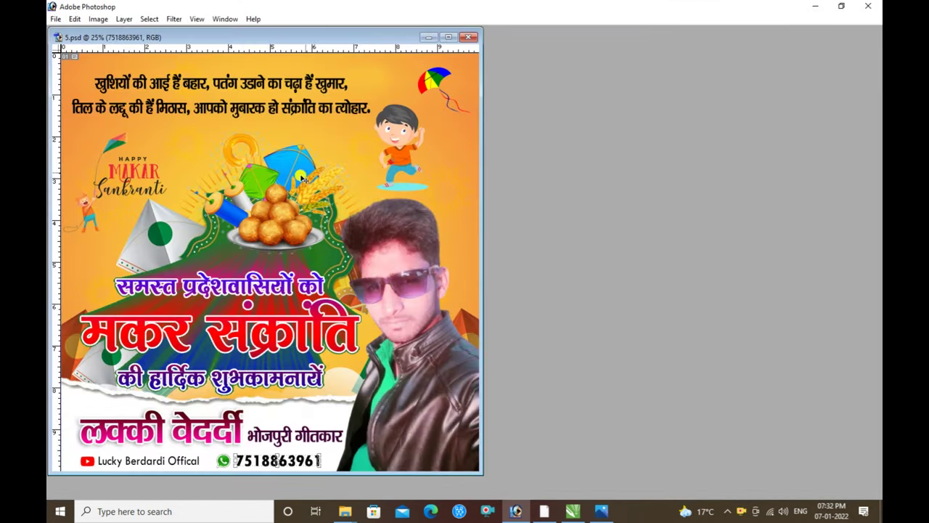
pyautogui.click(448, 38)
# Step: Try moving the portrait and the white torn-paper strip of 5.psd, select the two-line verse, and undo the moves
pyautogui.moveTo(198, 59); pyautogui.dragTo(877, 244)
pyautogui.moveTo(698, 319); pyautogui.dragTo(702, 309)
pyautogui.scroll(-5, 680, 96)
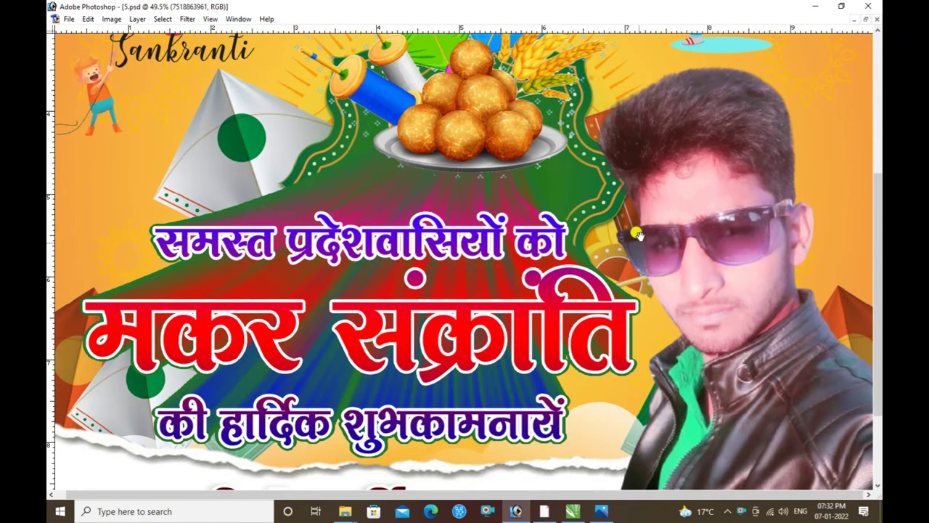
pyautogui.hotkey('ctrl', '0')
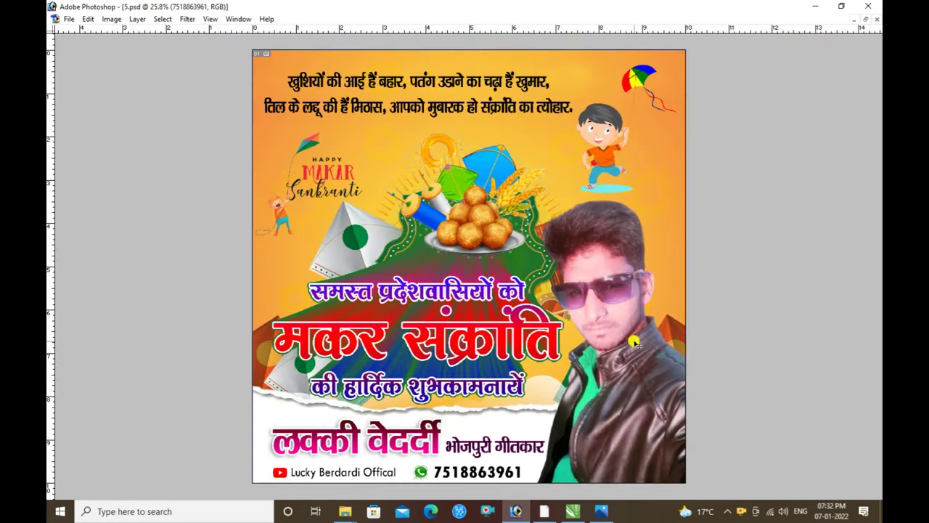
pyautogui.click(632, 227)
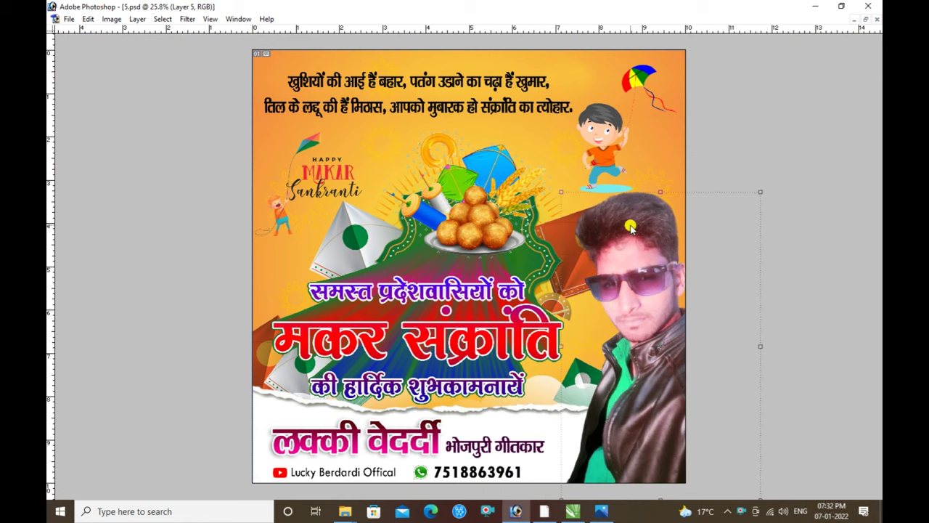
pyautogui.click(451, 79)
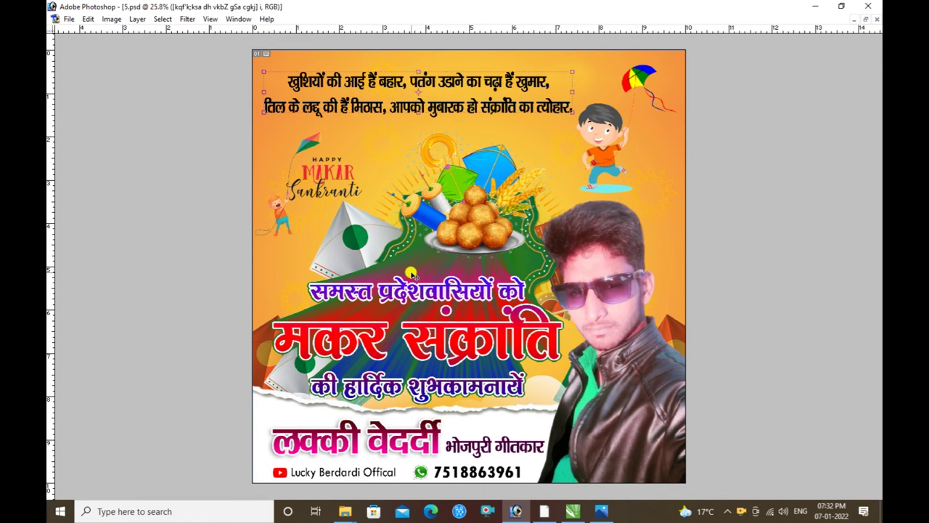
pyautogui.moveTo(401, 427); pyautogui.dragTo(456, 273)
pyautogui.hotkey('ctrl', 'z')
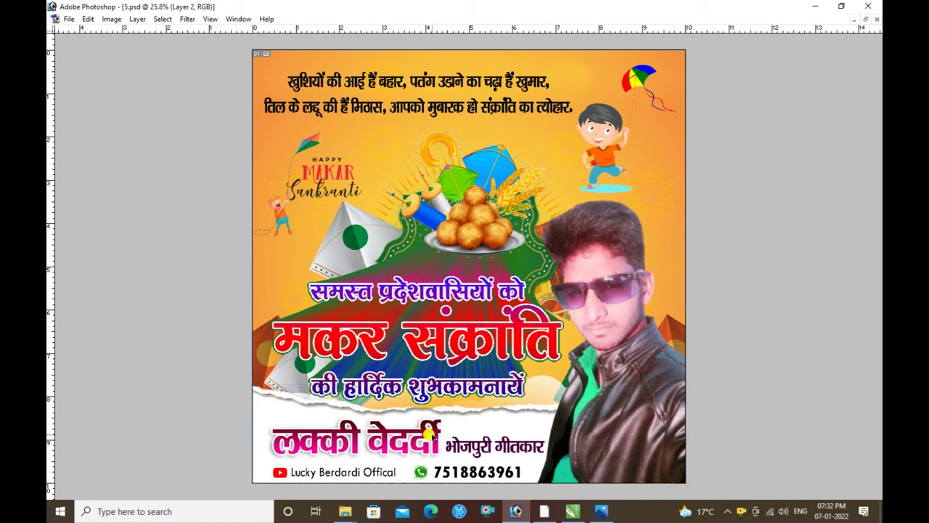
# Step: Try moving the large name text and the portrait of 5.psd, undoing each move
pyautogui.click(430, 429)
pyautogui.moveTo(430, 429); pyautogui.dragTo(468, 384)
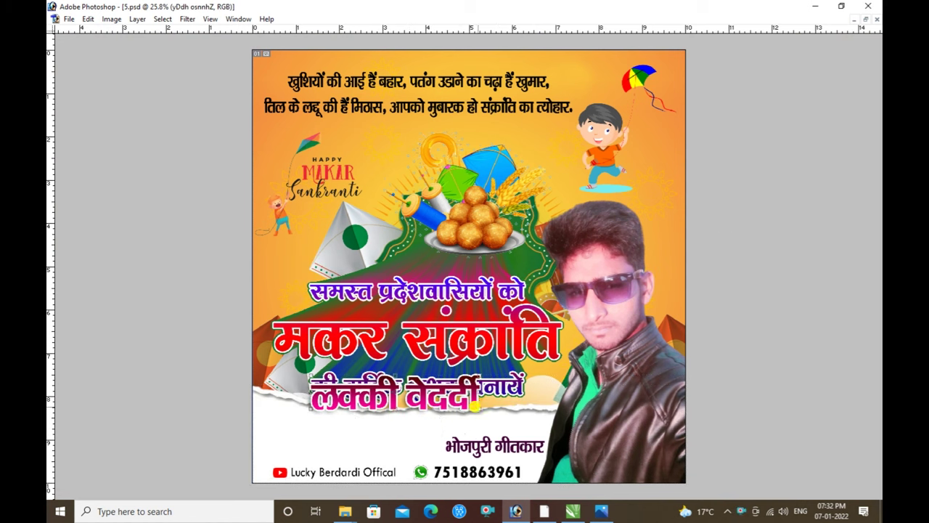
pyautogui.hotkey('ctrl', 'z')
pyautogui.moveTo(649, 348); pyautogui.dragTo(636, 290)
pyautogui.hotkey('ctrl', 'z')
# Step: Try moving the cartoon boy and the kite background, undo each move, and select the Happy Makar Sankranti graphic
pyautogui.moveTo(617, 121); pyautogui.dragTo(611, 159)
pyautogui.hotkey('ctrl', 'z')
pyautogui.moveTo(338, 174); pyautogui.dragTo(370, 168)
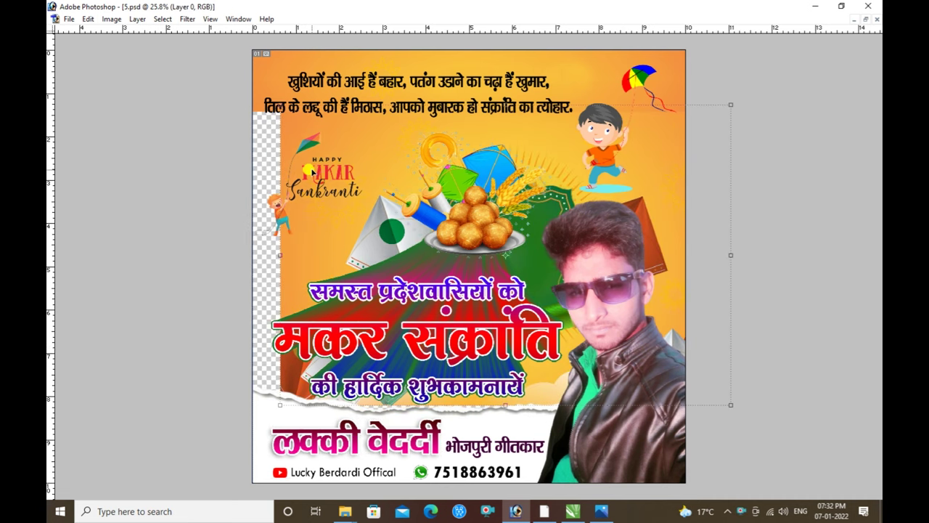
pyautogui.hotkey('ctrl', 'z')
pyautogui.click(294, 192)
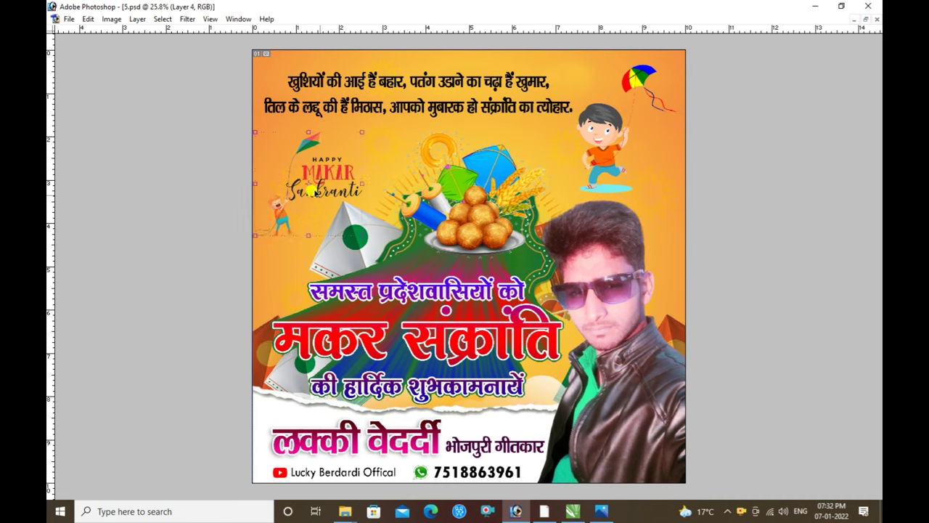